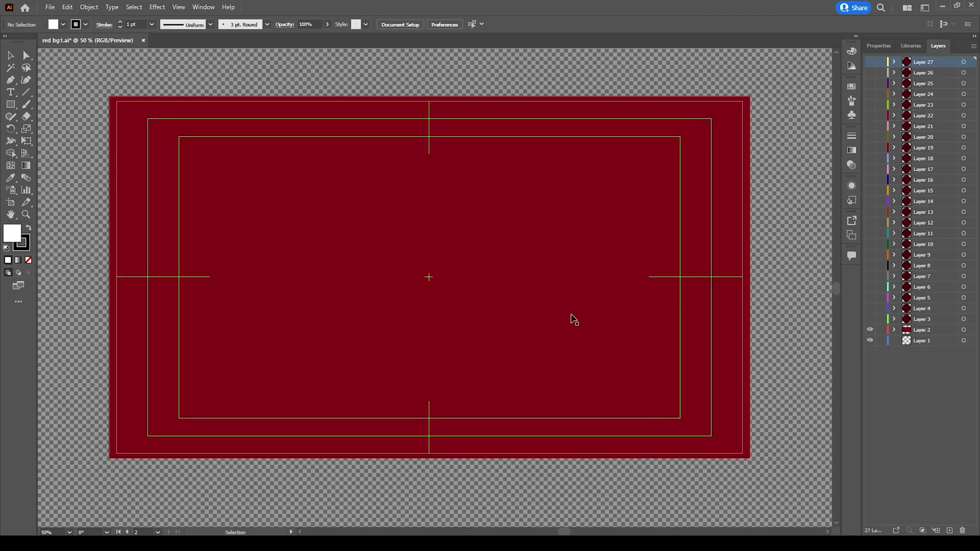
Remove the stroke from the dark red background rectangle and close the colour settings
{"action": "left_click", "coordinate": [383, 278]}
{"action": "left_click", "coordinate": [24, 245]}
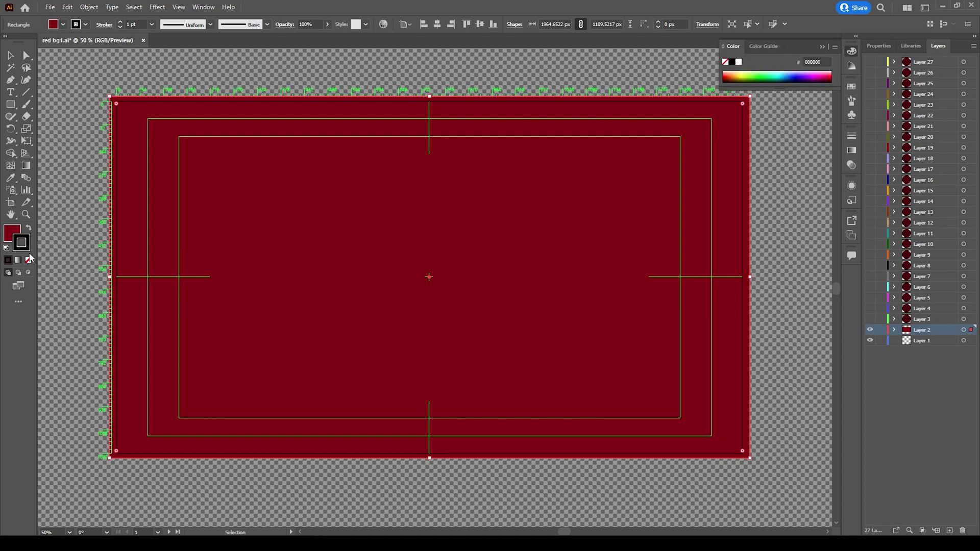
{"action": "left_click", "coordinate": [29, 259]}
{"action": "left_click", "coordinate": [13, 228]}
{"action": "left_click", "coordinate": [59, 234]}
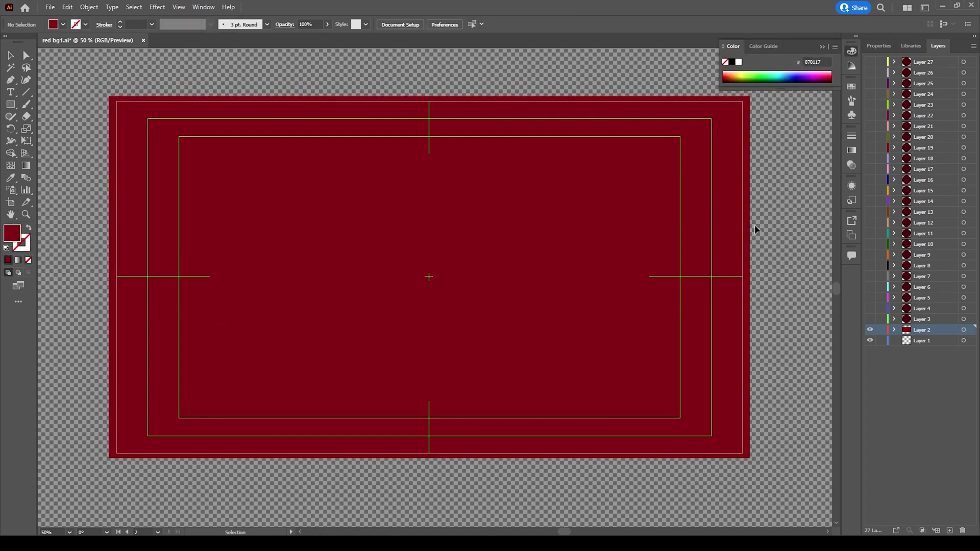
{"action": "left_click", "coordinate": [822, 47]}
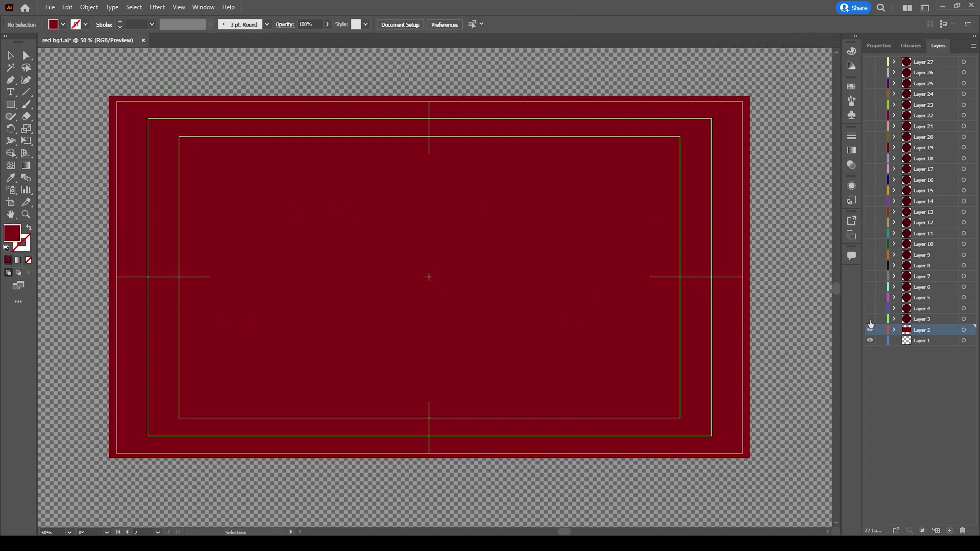
Make Layers 3 through 27, holding the dark background circles, visible
{"action": "left_click_drag", "start_coordinate": [870, 324], "coordinate": [870, 204]}
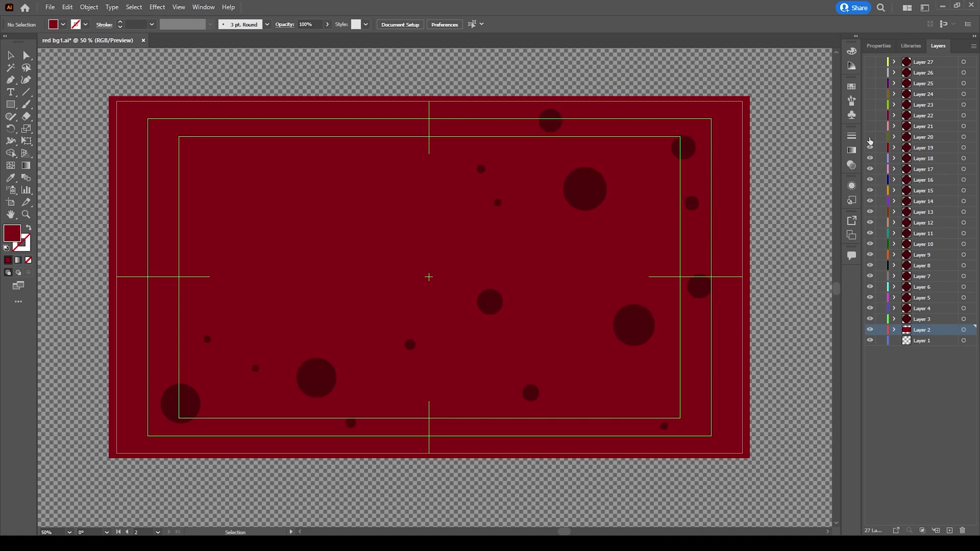
{"action": "left_click_drag", "start_coordinate": [869, 142], "coordinate": [870, 60]}
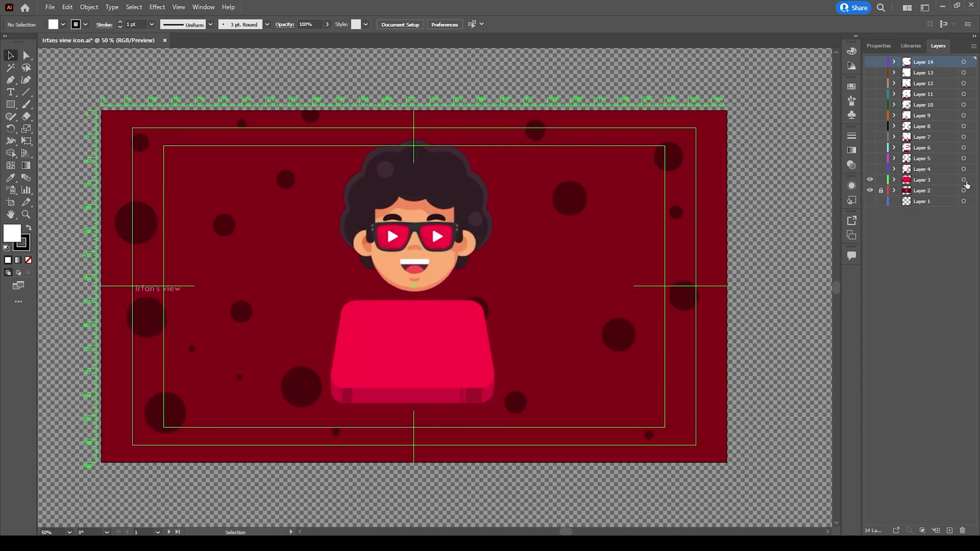
Hide the background Layer 2 and make the logo lettering on Layers 4 through 14 visible
{"action": "left_click", "coordinate": [963, 180]}
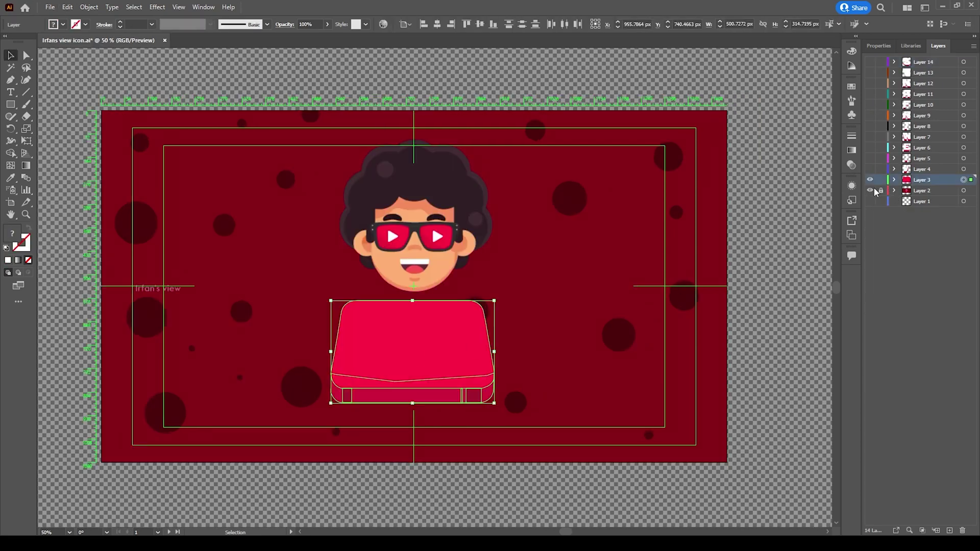
{"action": "left_click", "coordinate": [869, 190]}
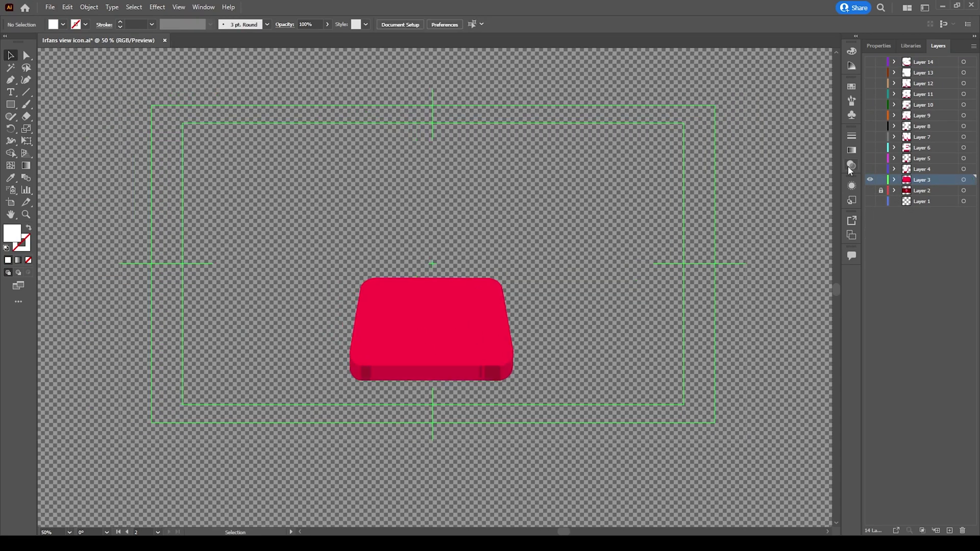
{"action": "left_click", "coordinate": [870, 169]}
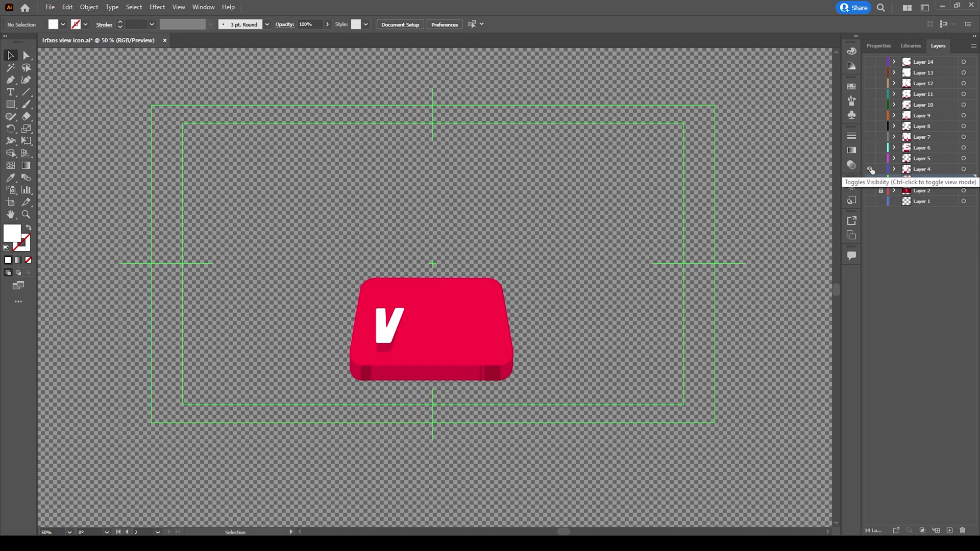
{"action": "left_click", "coordinate": [870, 159]}
{"action": "left_click", "coordinate": [870, 147]}
{"action": "left_click", "coordinate": [870, 137]}
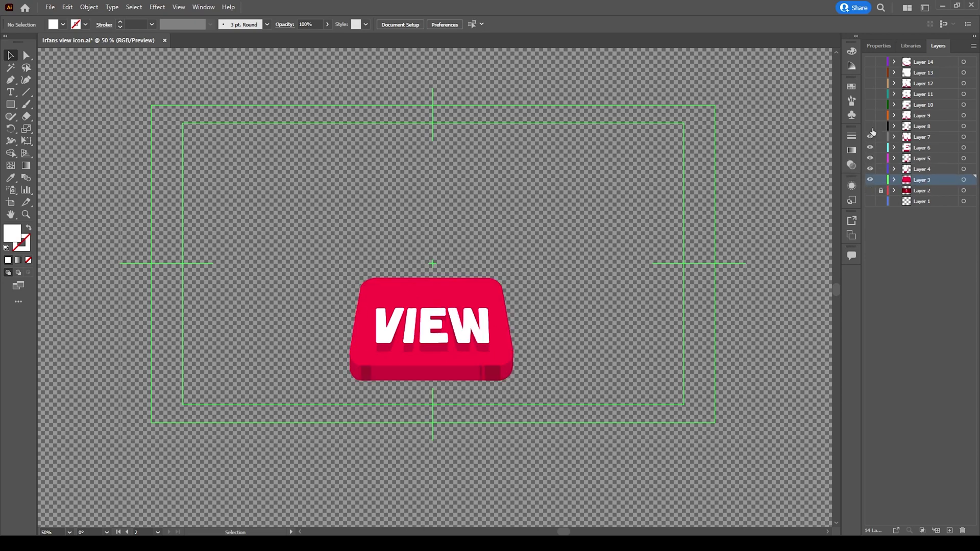
{"action": "left_click_drag", "start_coordinate": [871, 130], "coordinate": [870, 63]}
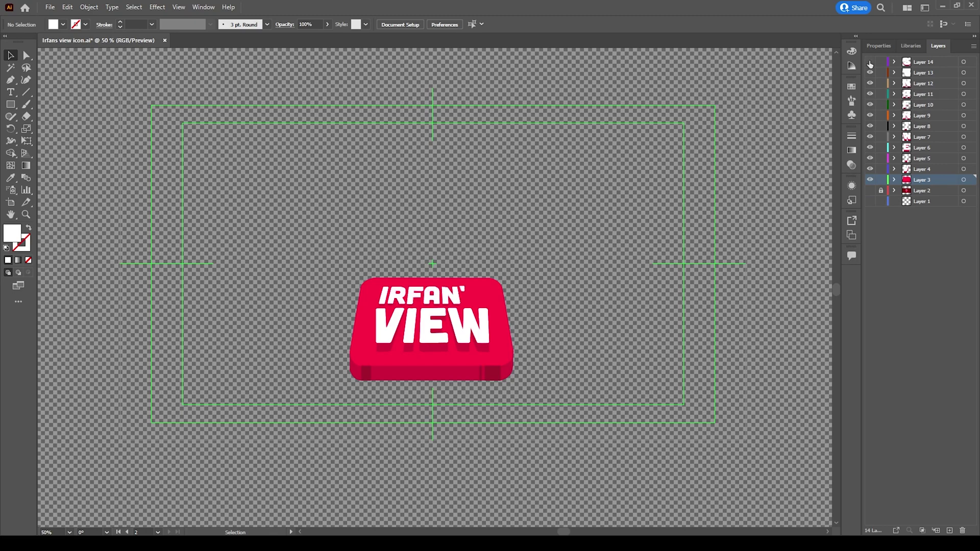
{"action": "left_click", "coordinate": [870, 190]}
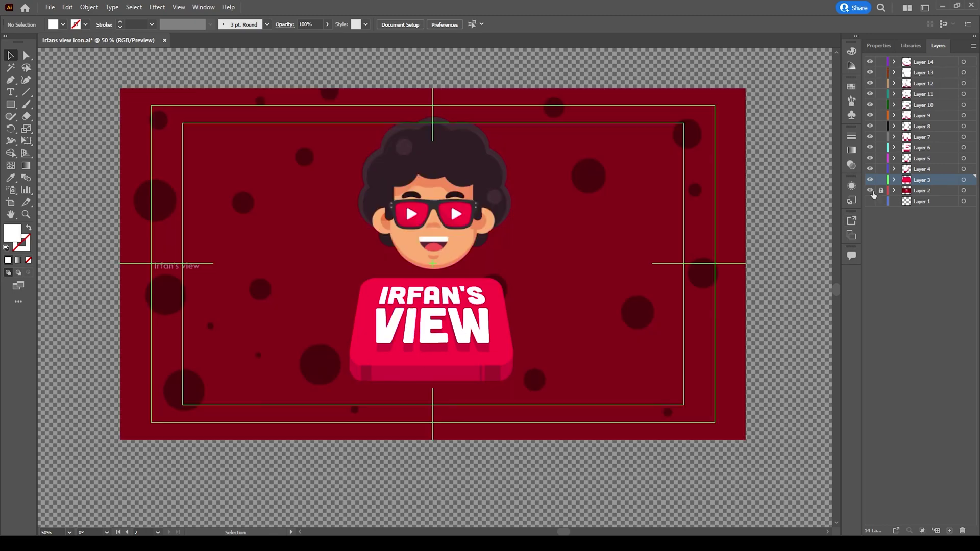
{"action": "left_click", "coordinate": [871, 191]}
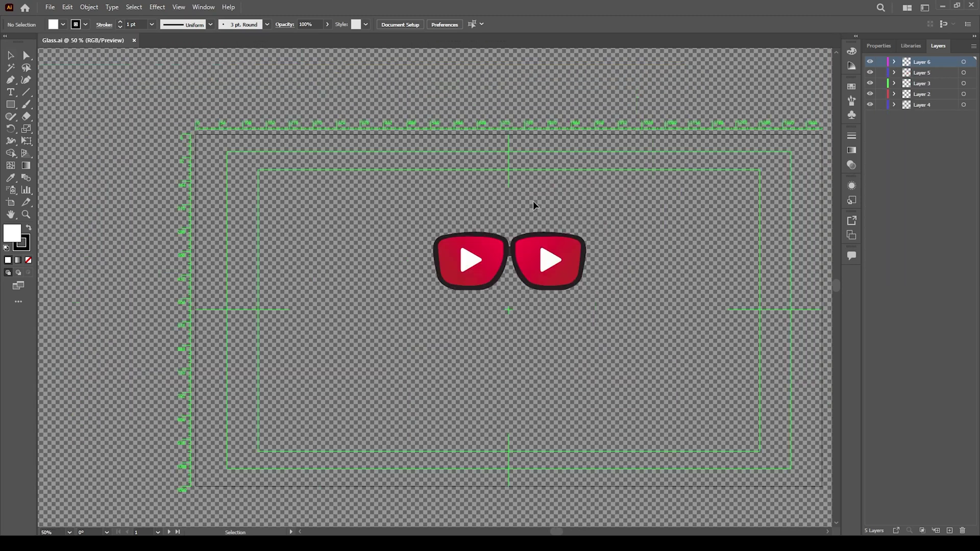
{"action": "scroll", "coordinate": [608, 242], "scroll_direction": "up", "scroll_amount": 2}
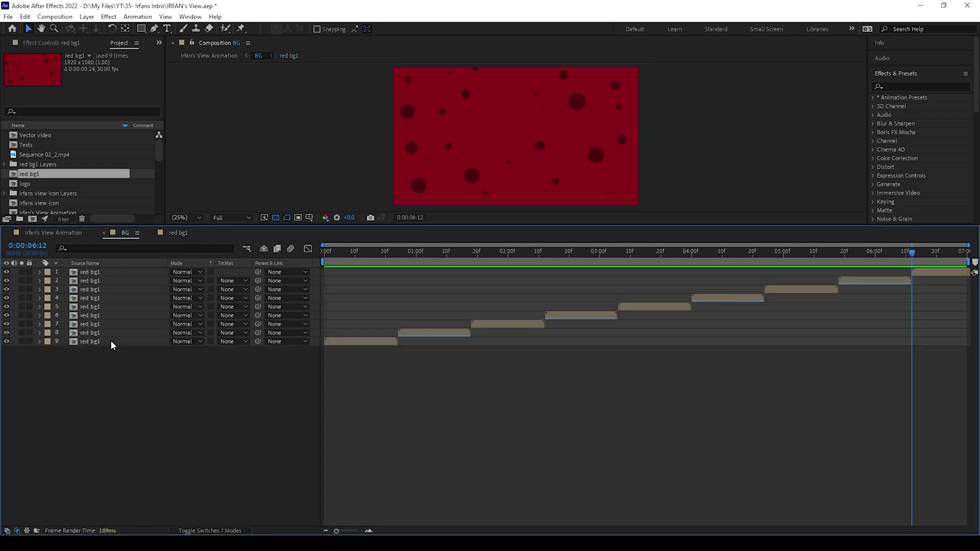
Open the red bg1 precomposition from the bottom layer of BG and scrub through its circle animation, returning to the first frame
{"action": "left_click", "coordinate": [111, 340]}
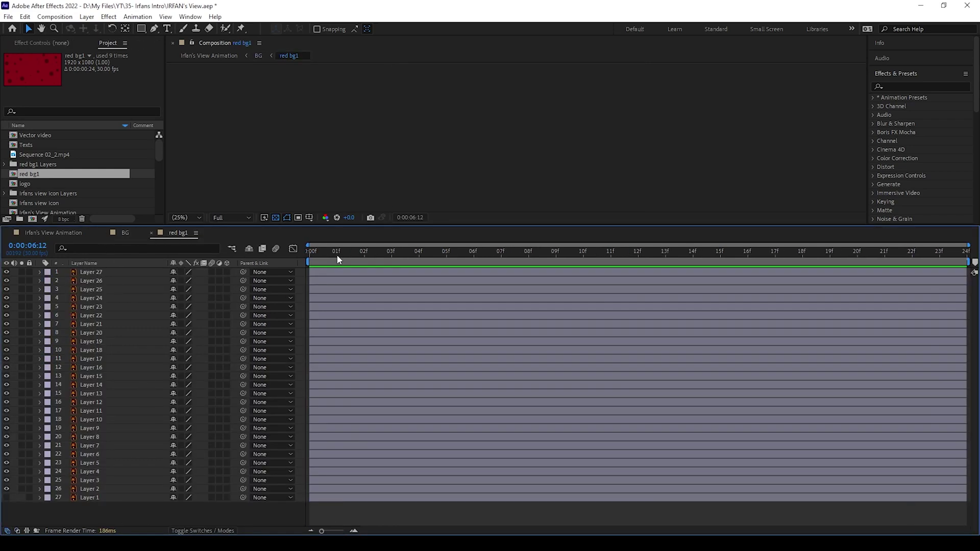
{"action": "left_click_drag", "start_coordinate": [337, 259], "coordinate": [941, 256]}
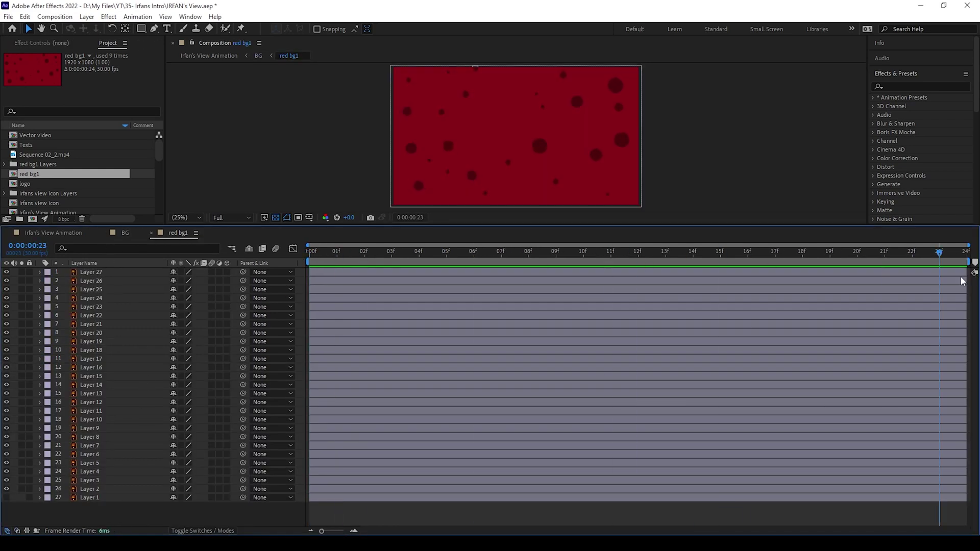
{"action": "left_click_drag", "start_coordinate": [960, 305], "coordinate": [576, 316]}
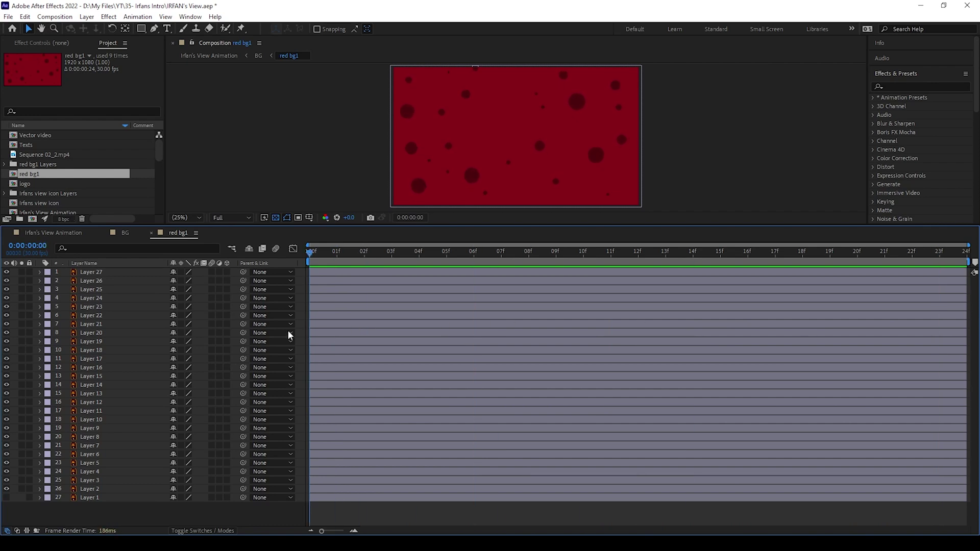
{"action": "left_click_drag", "start_coordinate": [289, 334], "coordinate": [265, 334]}
Toggle the visibility of Layer 2 off and on to identify the plain red background
{"action": "left_click", "coordinate": [94, 489]}
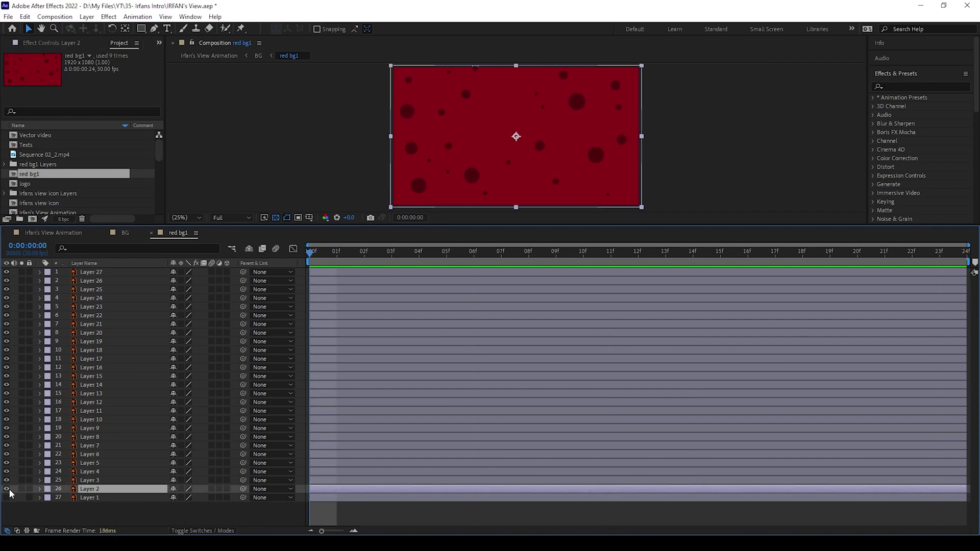
{"action": "left_click", "coordinate": [7, 489]}
{"action": "left_click", "coordinate": [6, 489]}
Select the circle layers from Layer 3 to Layer 27, examine their Scale keyframes, and collapse them again
{"action": "left_click", "coordinate": [89, 481]}
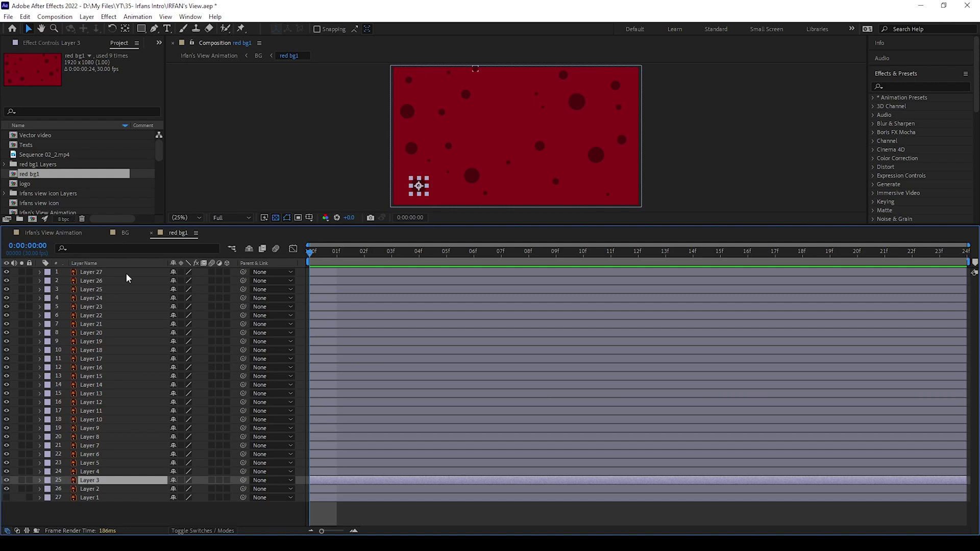
{"action": "key", "text": "ctrl+a"}
{"action": "key", "text": "s"}
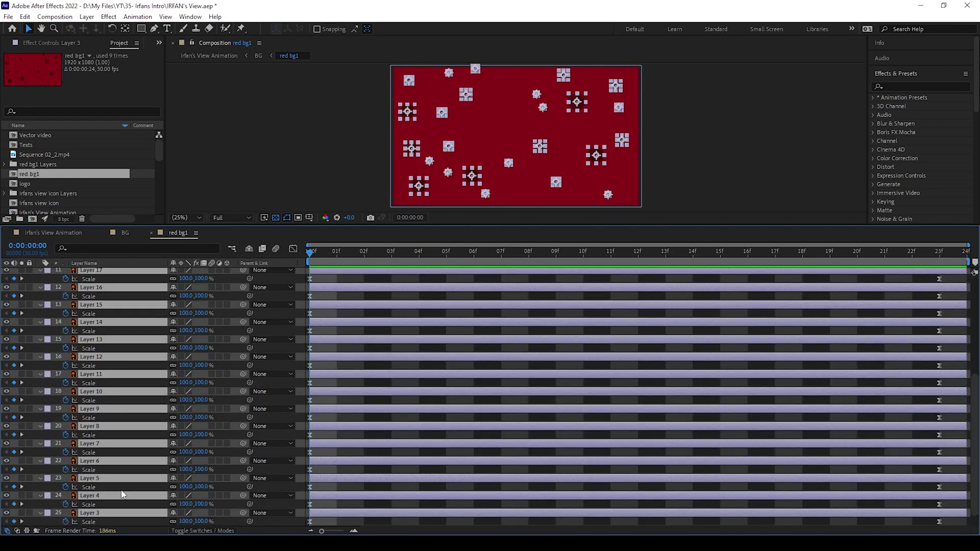
{"action": "scroll", "coordinate": [122, 494], "scroll_direction": "down", "scroll_amount": 1}
{"action": "key", "text": "s"}
{"action": "left_click", "coordinate": [126, 505]}
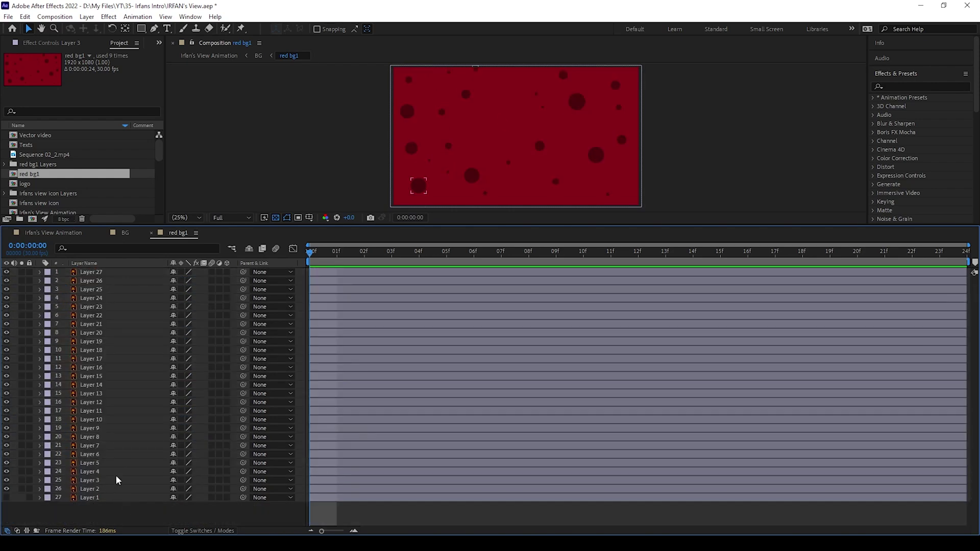
Examine the Scale keyframes of Layer 3, scrub back to the first frame, and collapse the layer
{"action": "left_click", "coordinate": [116, 478]}
{"action": "key", "text": "s"}
{"action": "left_click", "coordinate": [252, 517]}
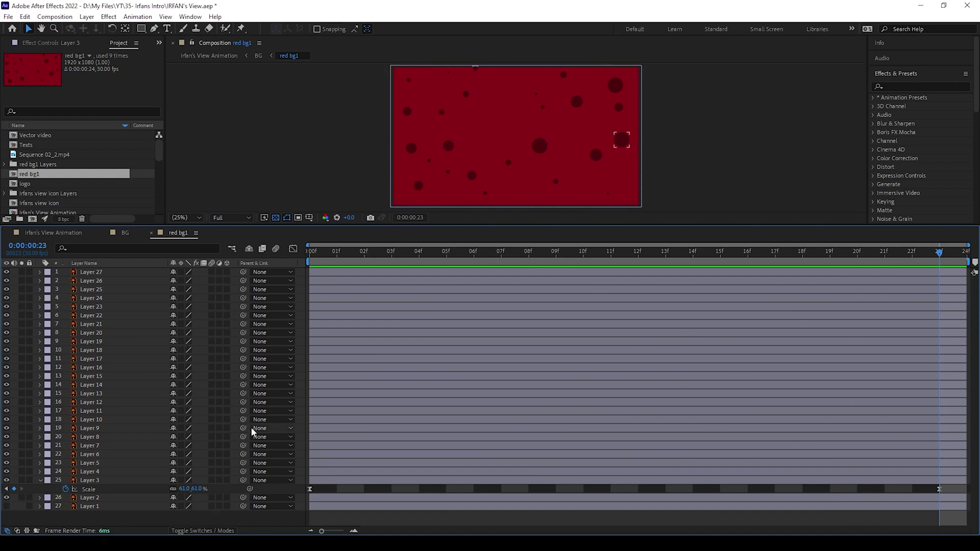
{"action": "left_click_drag", "start_coordinate": [320, 252], "coordinate": [290, 255]}
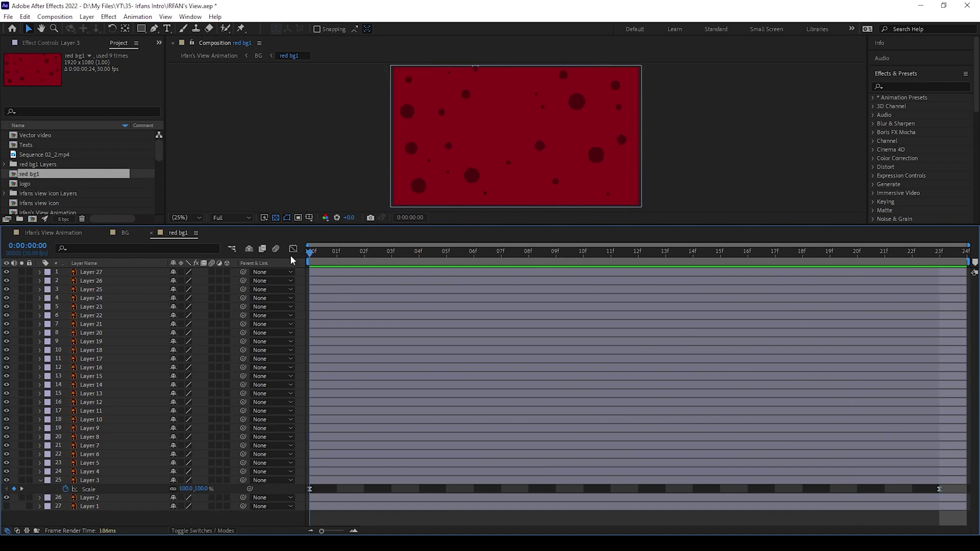
{"action": "left_click", "coordinate": [40, 480]}
Check the Scale keyframes of individual circle layers, including Layers 27, 26 and 16, collapsing each one again
{"action": "left_click", "coordinate": [93, 473]}
{"action": "left_click", "coordinate": [118, 272]}
{"action": "key", "text": "u"}
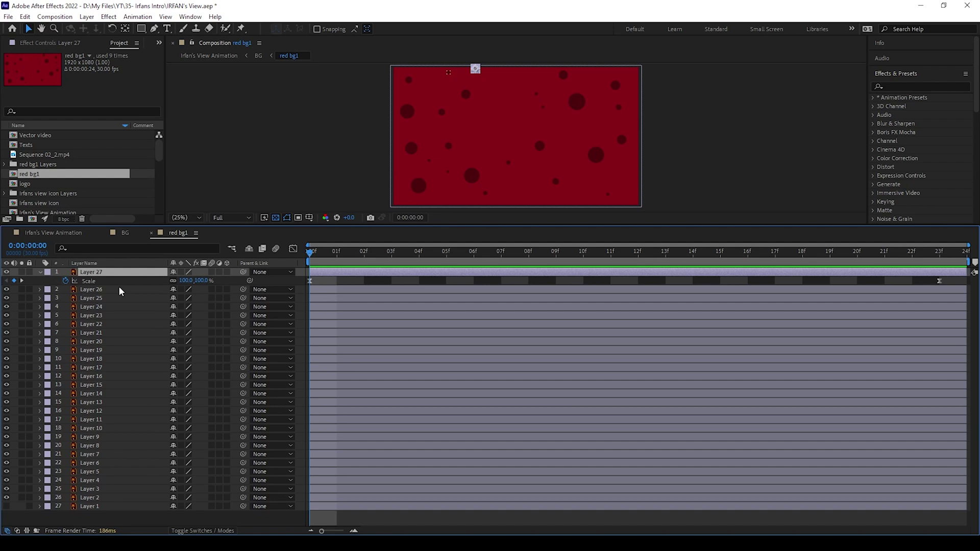
{"action": "key", "text": "u"}
{"action": "left_click", "coordinate": [120, 290]}
{"action": "key", "text": "u"}
{"action": "key", "text": "s"}
{"action": "left_click", "coordinate": [127, 313]}
{"action": "key", "text": "s"}
{"action": "key", "text": "s"}
{"action": "left_click", "coordinate": [124, 366]}
{"action": "key", "text": "s"}
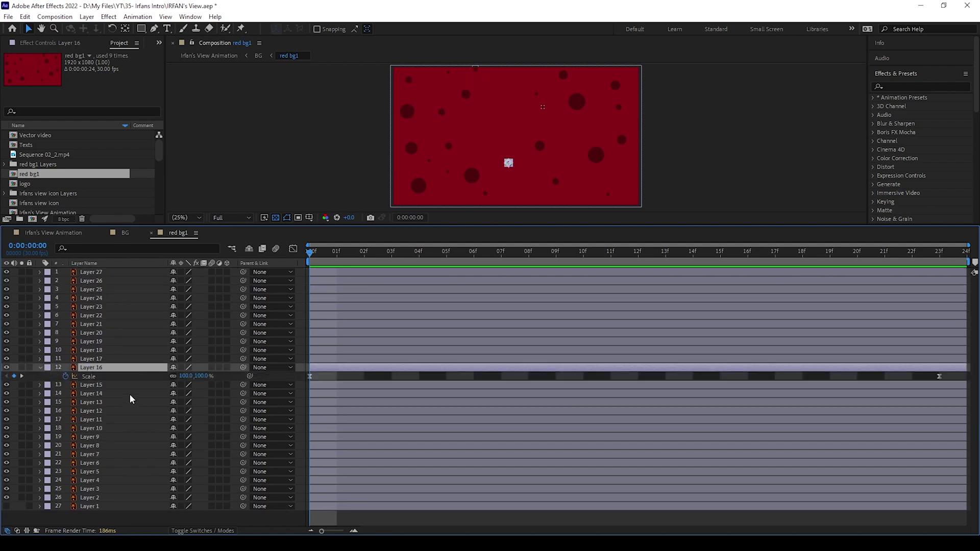
{"action": "key", "text": "s"}
Deselect all layers and play a preview of the red bg1 circle animation
{"action": "left_click", "coordinate": [230, 515]}
{"action": "key", "text": "space"}
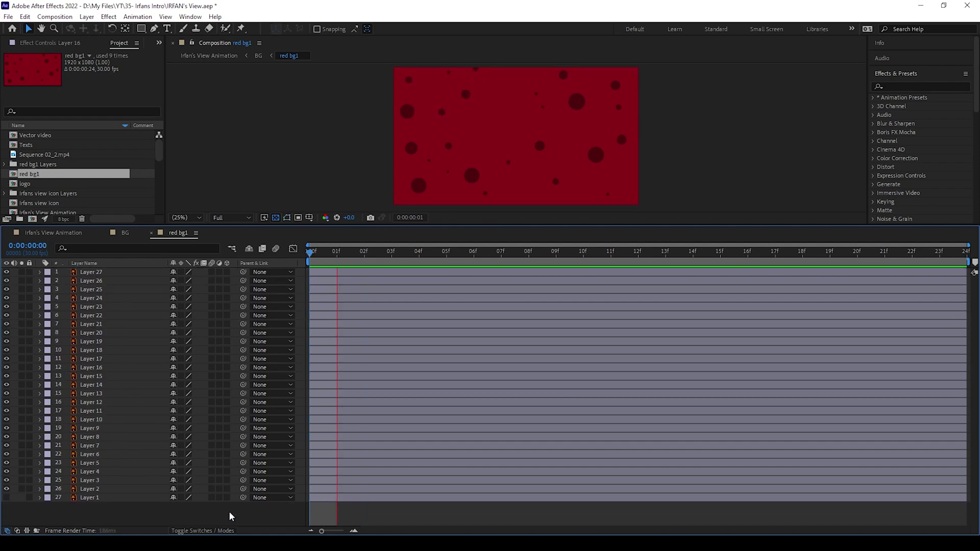
{"action": "key", "text": "space"}
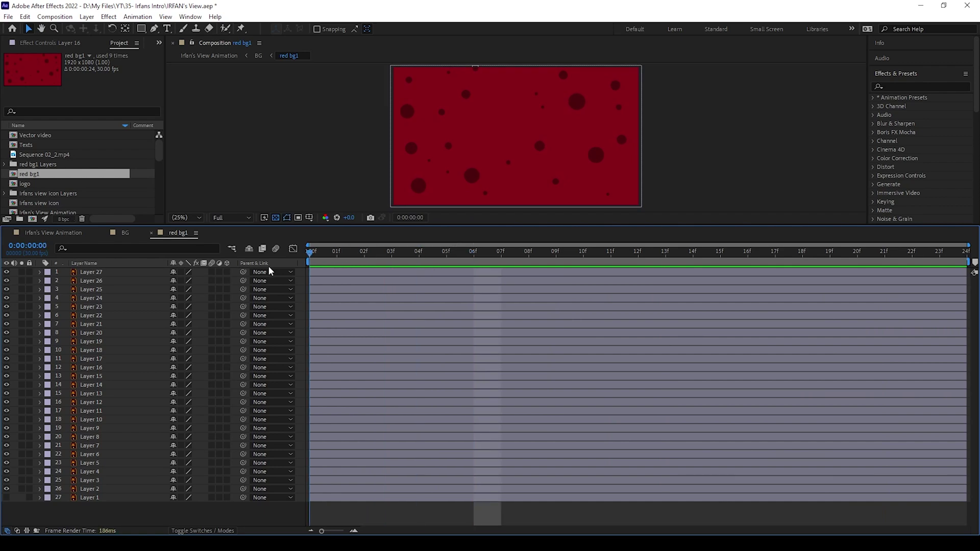
Return to the BG composition, enlarge its preview area, and scrub the playhead to 0:00:00:19
{"action": "left_click", "coordinate": [125, 232]}
{"action": "left_click_drag", "start_coordinate": [403, 225], "coordinate": [402, 355]}
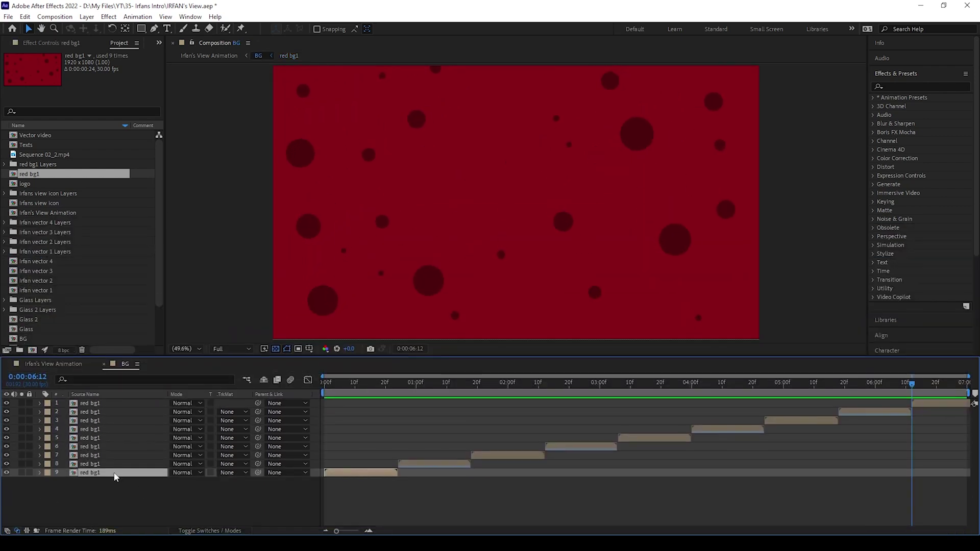
{"action": "left_click_drag", "start_coordinate": [626, 384], "coordinate": [743, 384]}
{"action": "left_click_drag", "start_coordinate": [396, 383], "coordinate": [383, 424]}
Add a time-reversed duplicate of the bottom red bg1 layer, starting directly where the original ends
{"action": "key", "text": "ctrl+d"}
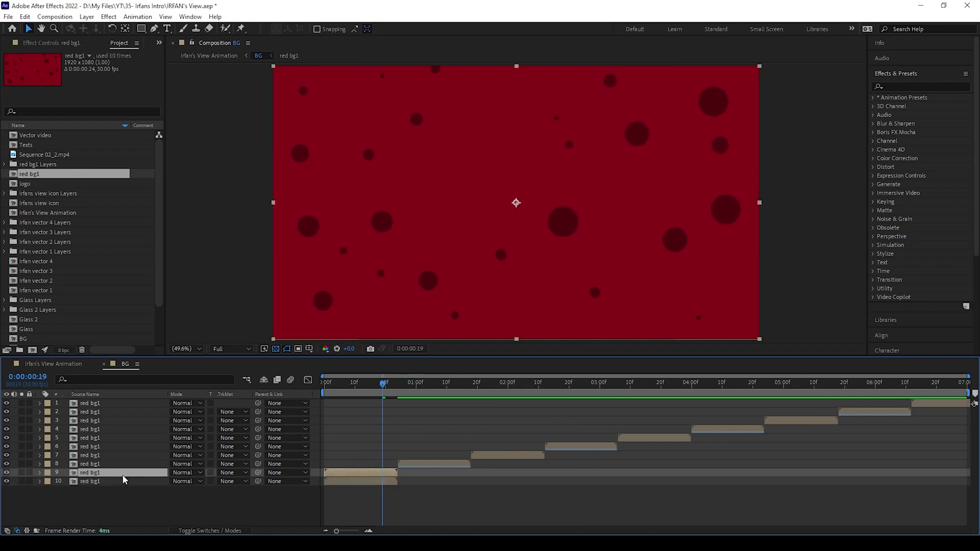
{"action": "left_click_drag", "start_coordinate": [373, 472], "coordinate": [448, 476]}
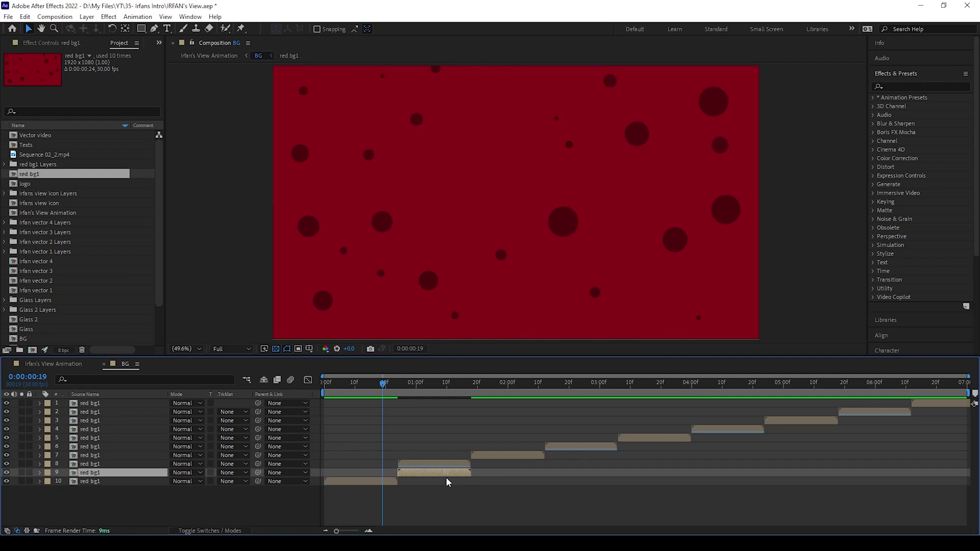
{"action": "right_click", "coordinate": [447, 478]}
{"action": "mouse_move", "coordinate": [510, 237]}
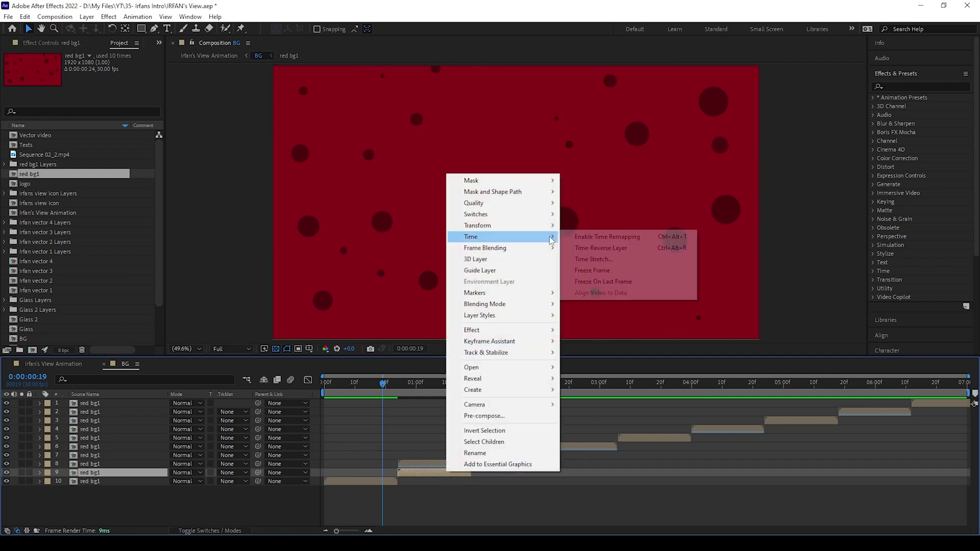
{"action": "left_click", "coordinate": [626, 249]}
Duplicate the first red bg1 clip, stack the copy above the reversed one, and start it at 0:00:01:18
{"action": "left_click_drag", "start_coordinate": [383, 391], "coordinate": [472, 420]}
{"action": "left_click", "coordinate": [376, 483]}
{"action": "key", "text": "ctrl+d"}
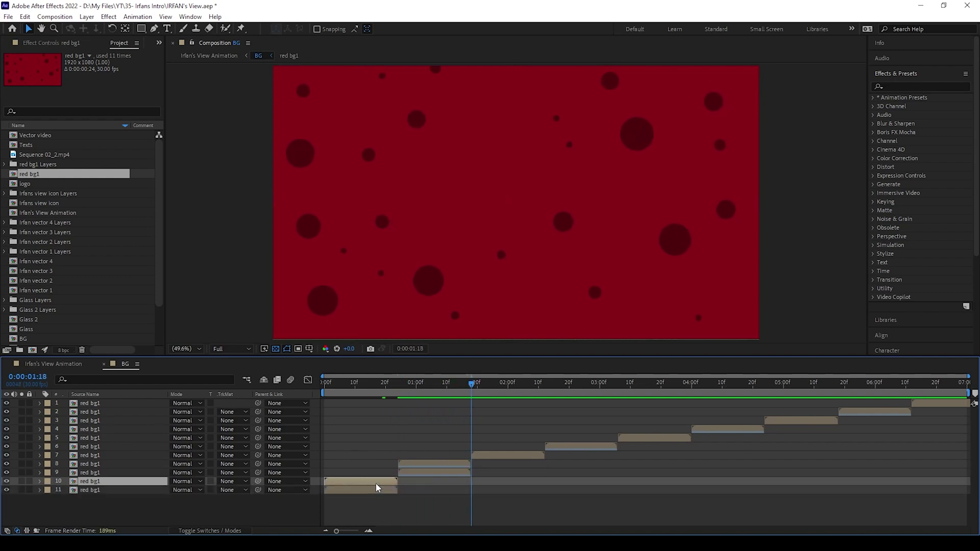
{"action": "left_click_drag", "start_coordinate": [156, 484], "coordinate": [156, 470]}
{"action": "left_click_drag", "start_coordinate": [384, 474], "coordinate": [525, 484]}
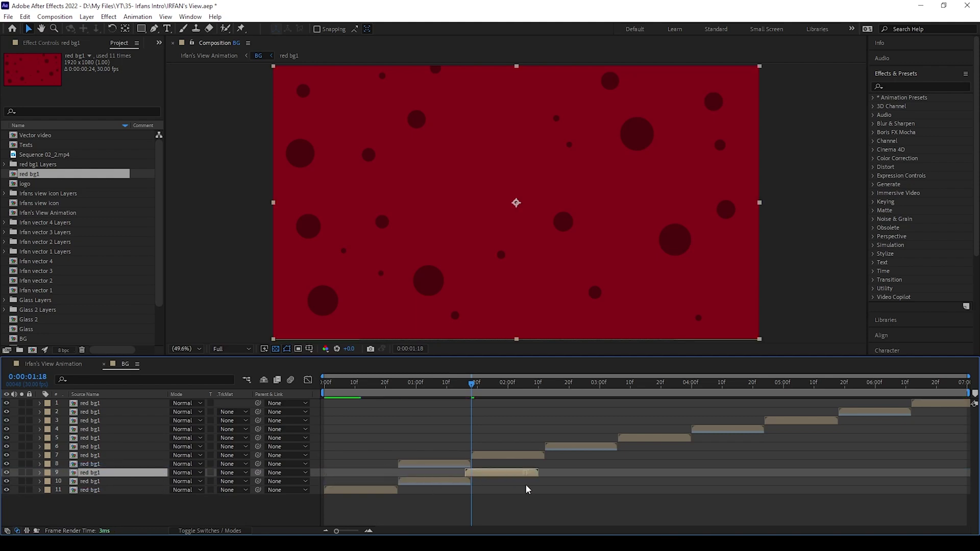
Duplicate the reversed red bg1 clip, raise the copy in the layer stack, and move it after the third clip
{"action": "left_click", "coordinate": [427, 482]}
{"action": "key", "text": "ctrl+d"}
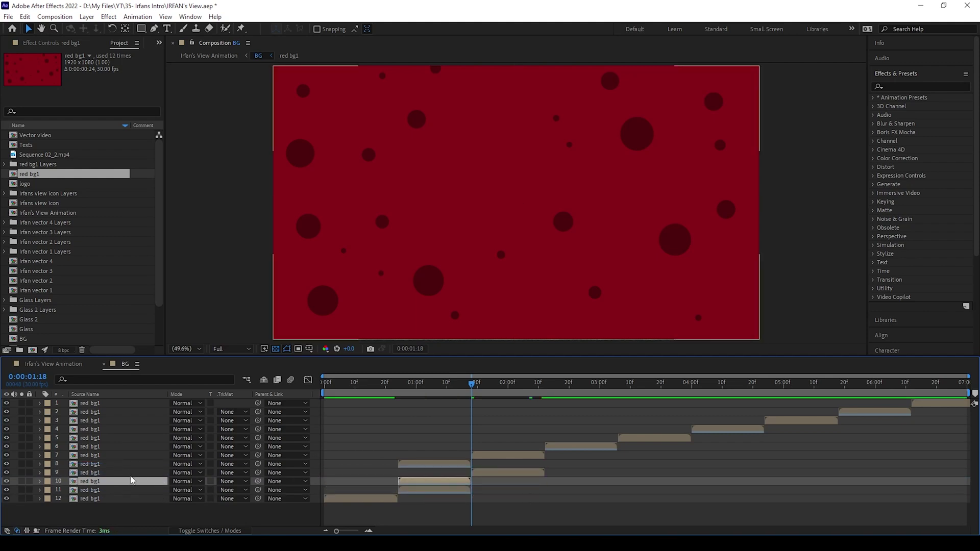
{"action": "left_click_drag", "start_coordinate": [133, 482], "coordinate": [134, 464]}
{"action": "left_click_drag", "start_coordinate": [461, 469], "coordinate": [607, 480]}
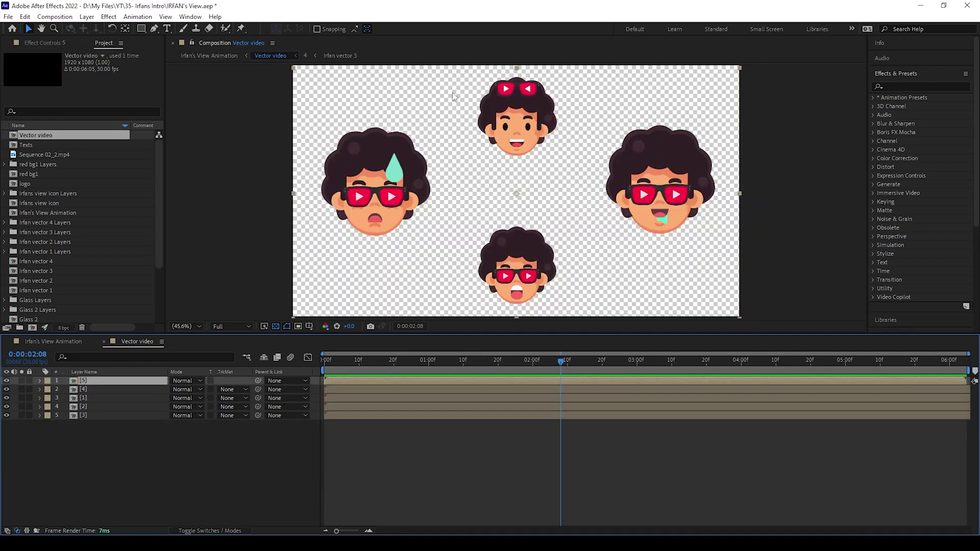
{"action": "left_click", "coordinate": [130, 447]}
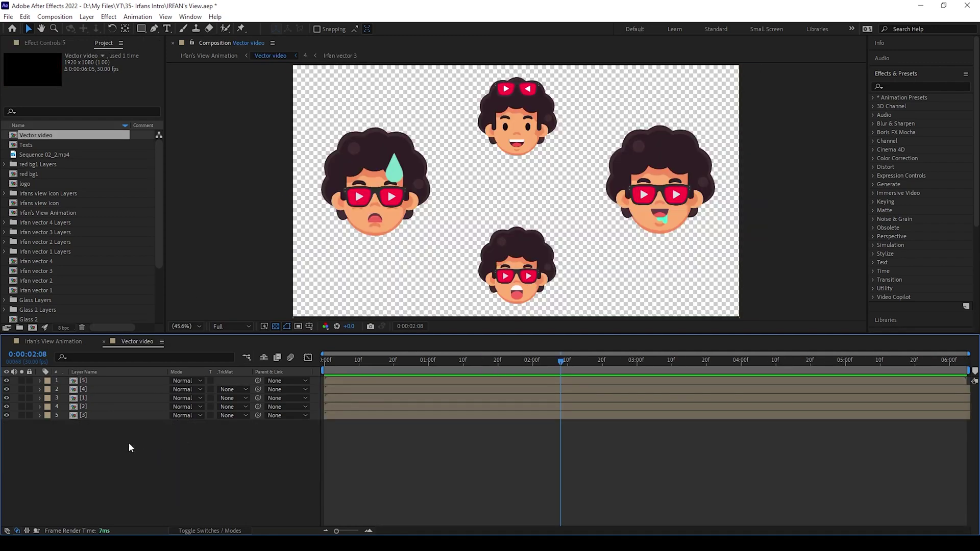
Open nested composition 1 from Vector video, centre the sweating face, and enlarge the preview area
{"action": "left_click", "coordinate": [96, 416]}
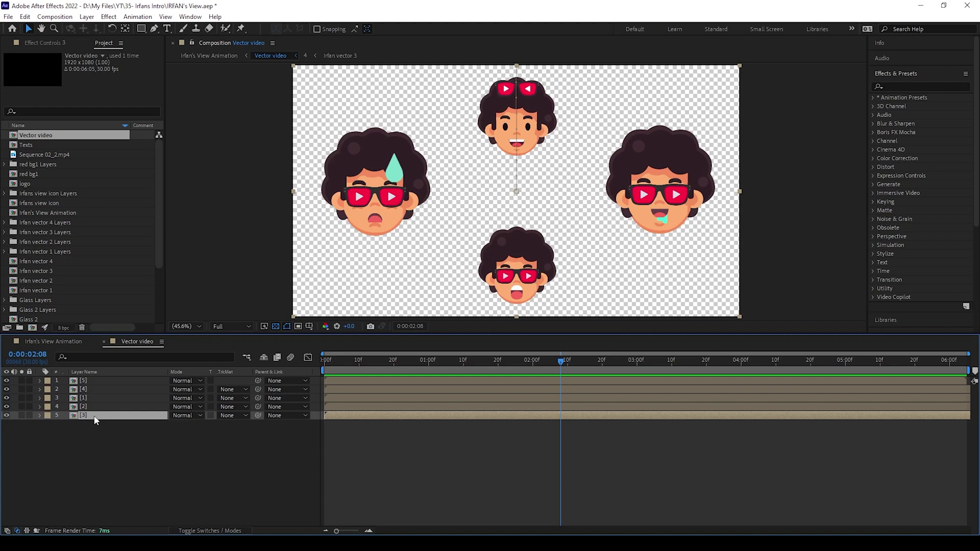
{"action": "left_click", "coordinate": [95, 407]}
{"action": "left_click", "coordinate": [96, 398]}
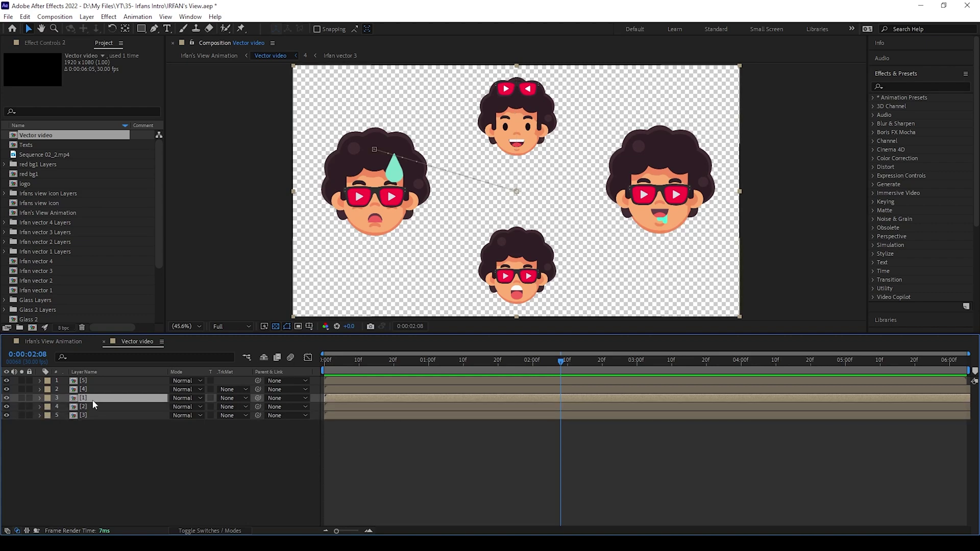
{"action": "double_click", "coordinate": [95, 397]}
{"action": "scroll", "coordinate": [283, 206], "scroll_direction": "up", "scroll_amount": 3}
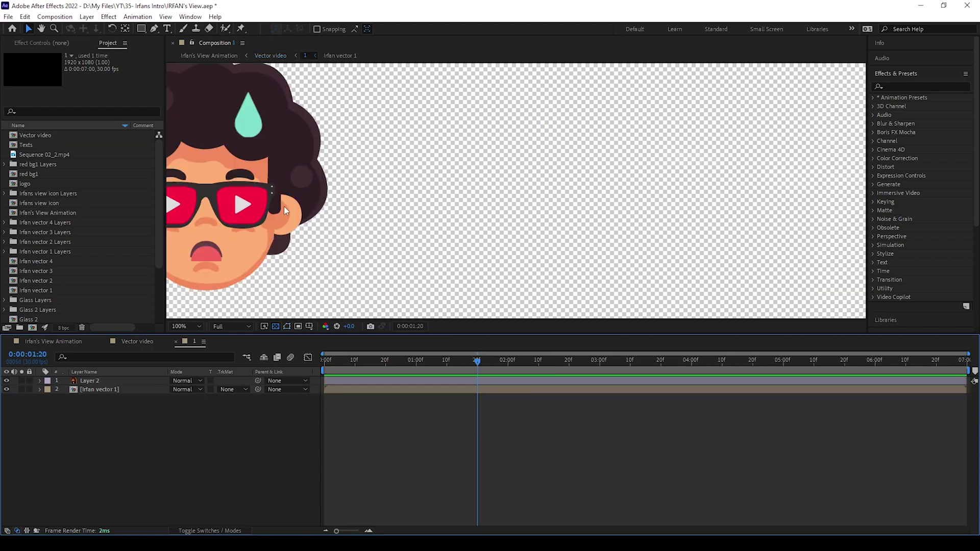
{"action": "left_click_drag", "start_coordinate": [284, 206], "coordinate": [547, 239]}
{"action": "left_click_drag", "start_coordinate": [487, 332], "coordinate": [483, 429]}
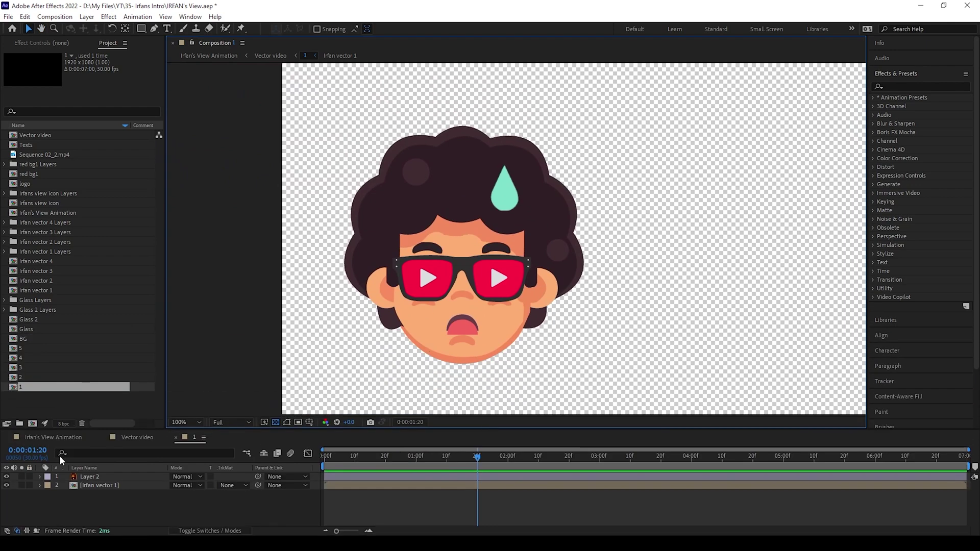
Toggle Layer 2's visibility off and on to identify the sweat drop artwork
{"action": "left_click", "coordinate": [108, 497]}
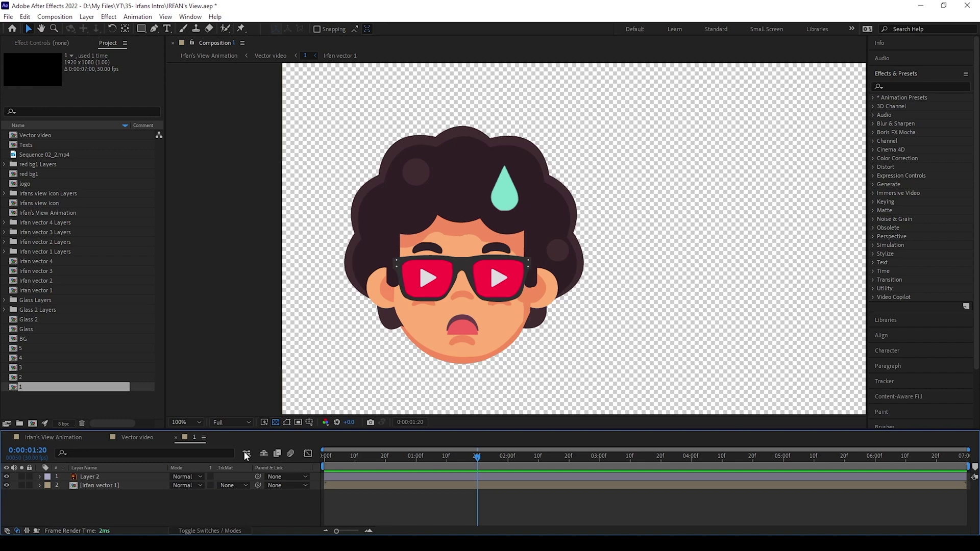
{"action": "left_click", "coordinate": [6, 477]}
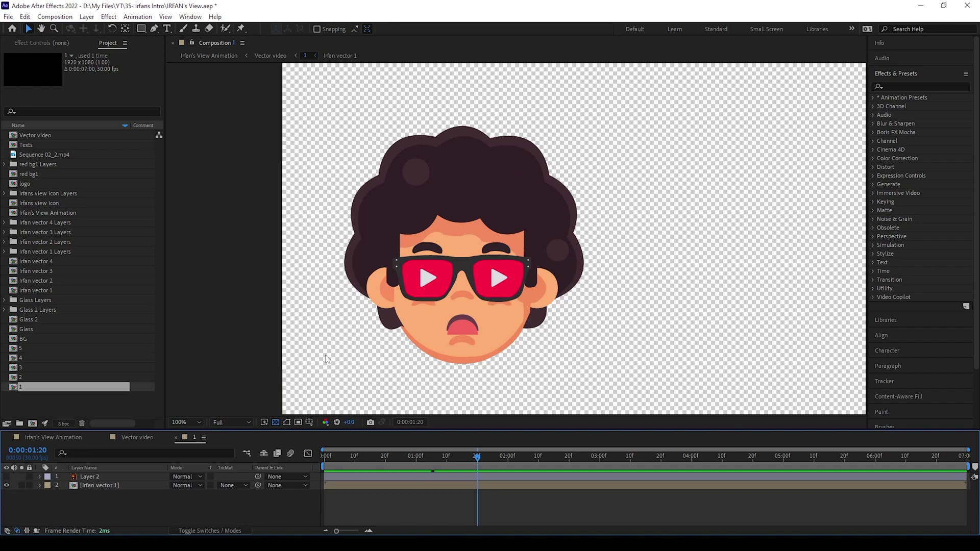
{"action": "left_click", "coordinate": [6, 477]}
Duplicate the sweat drop's Layer 2 and hide the original beneath the copy
{"action": "left_click", "coordinate": [91, 478]}
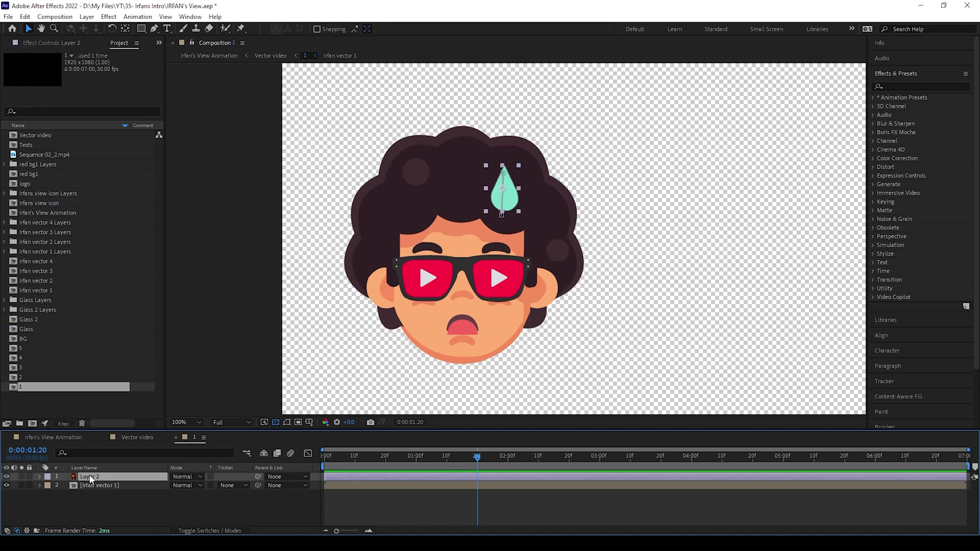
{"action": "key", "text": "ctrl+d"}
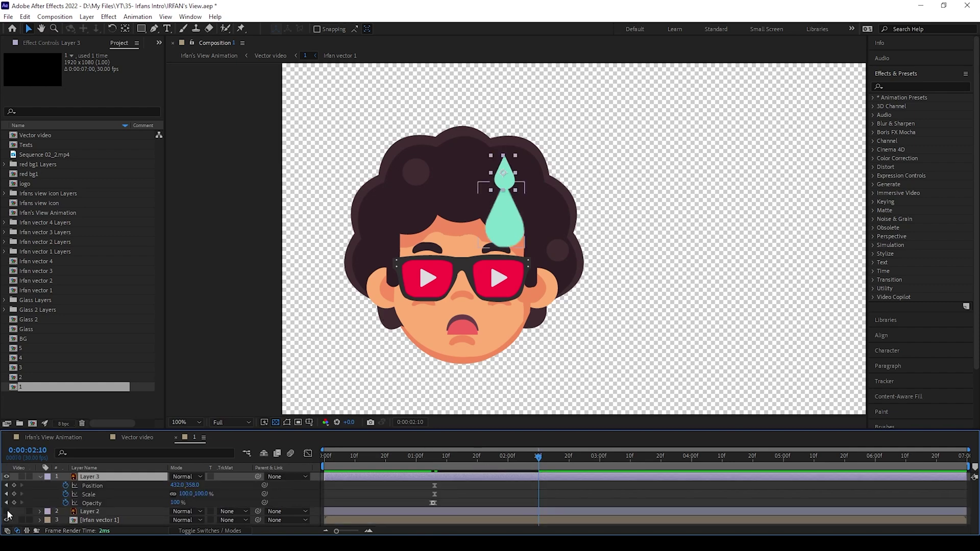
{"action": "left_click", "coordinate": [6, 511]}
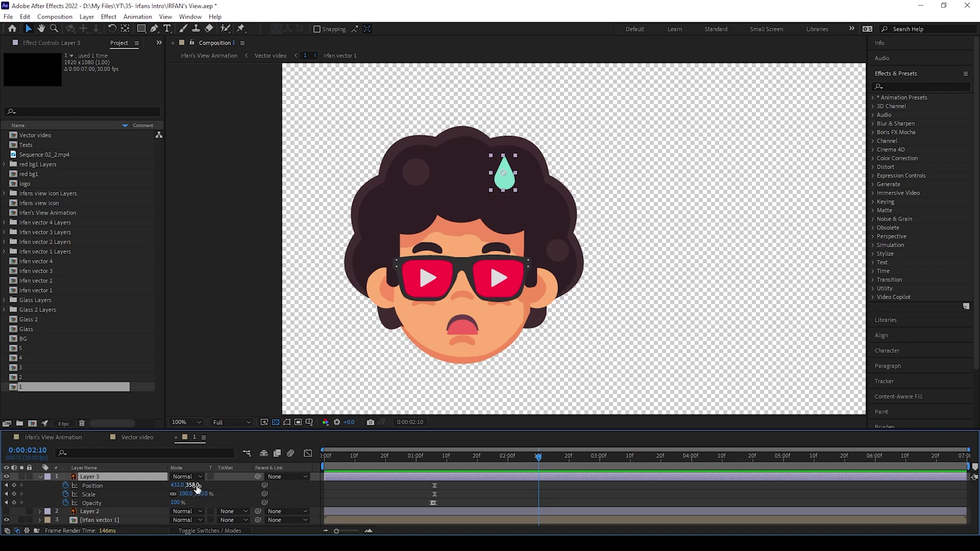
Keyframe the duplicated drop at 0:00:02:10 with Position 432.0, 443.0 and Scale 183%, and preview it from the start
{"action": "mouse_move", "coordinate": [196, 486]}
{"action": "left_mouse_down"}
{"action": "mouse_move", "coordinate": [212, 486]}
{"action": "mouse_move", "coordinate": [189, 504]}
{"action": "mouse_move", "coordinate": [189, 494]}
{"action": "mouse_move", "coordinate": [206, 493]}
{"action": "left_mouse_up"}
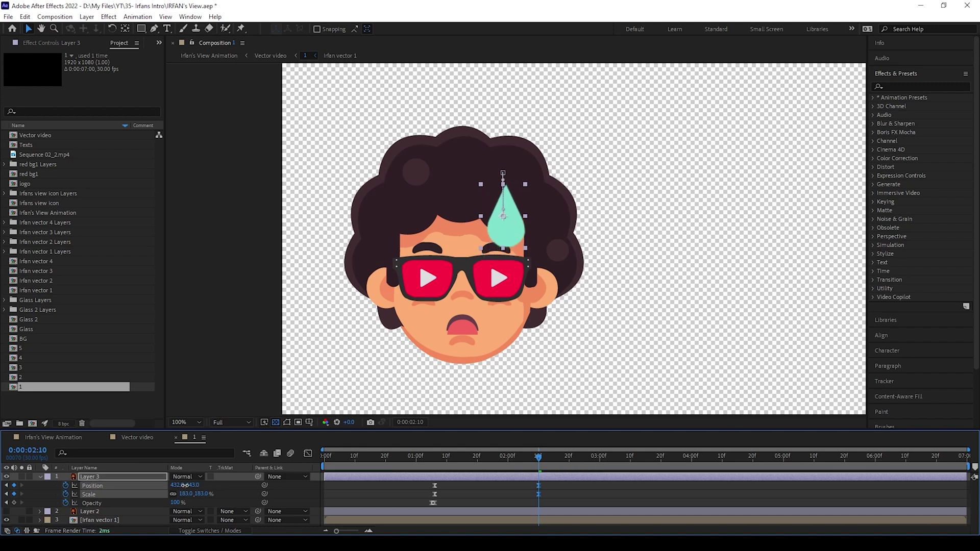
{"action": "left_click", "coordinate": [358, 455]}
{"action": "key", "text": "space"}
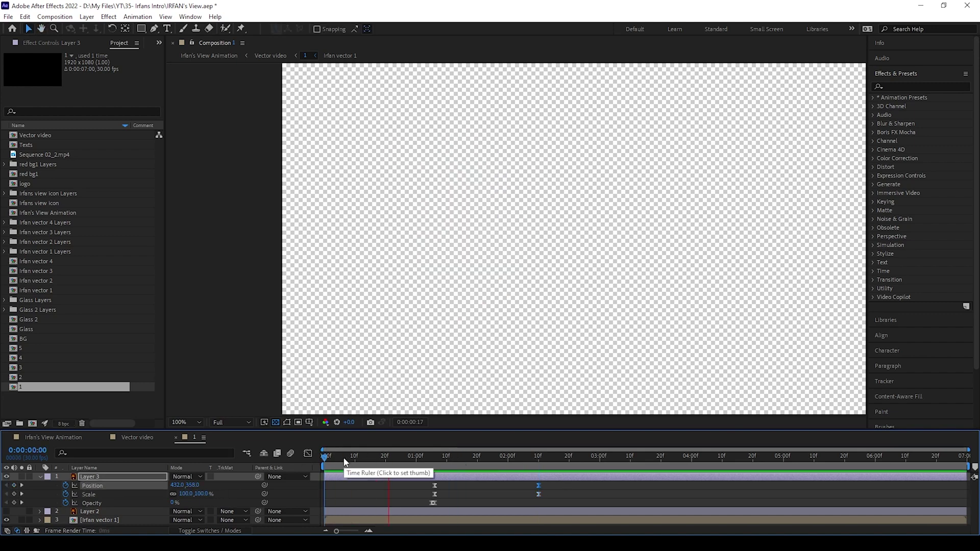
{"action": "key", "text": "space"}
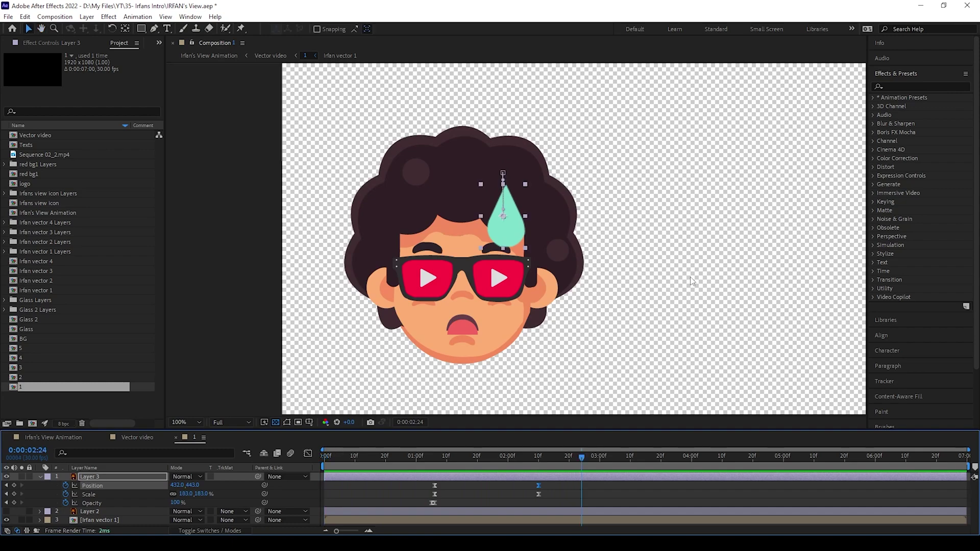
Close composition 1, open composition 2 zoomed on the drooling face, and select Shape Layer 1, the drool
{"action": "left_click", "coordinate": [175, 438]}
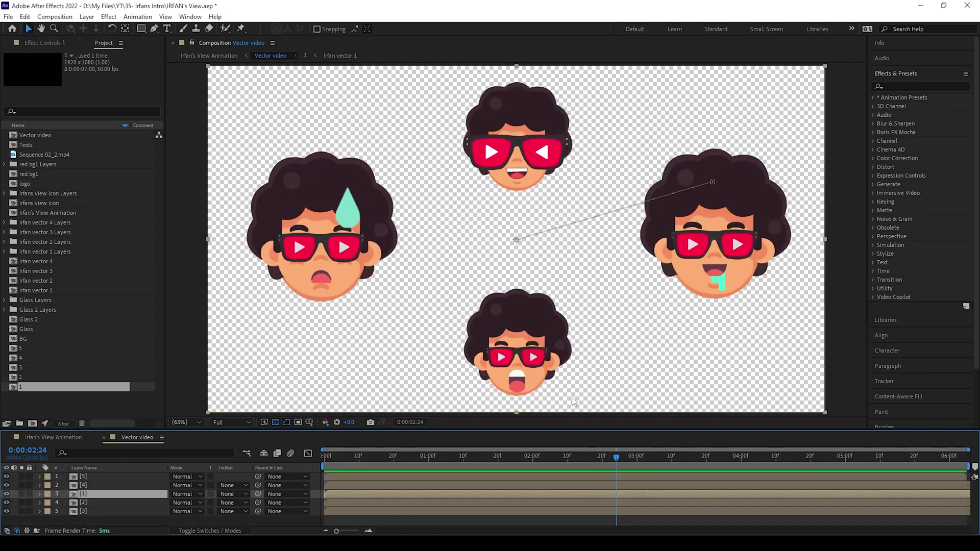
{"action": "double_click", "coordinate": [84, 504]}
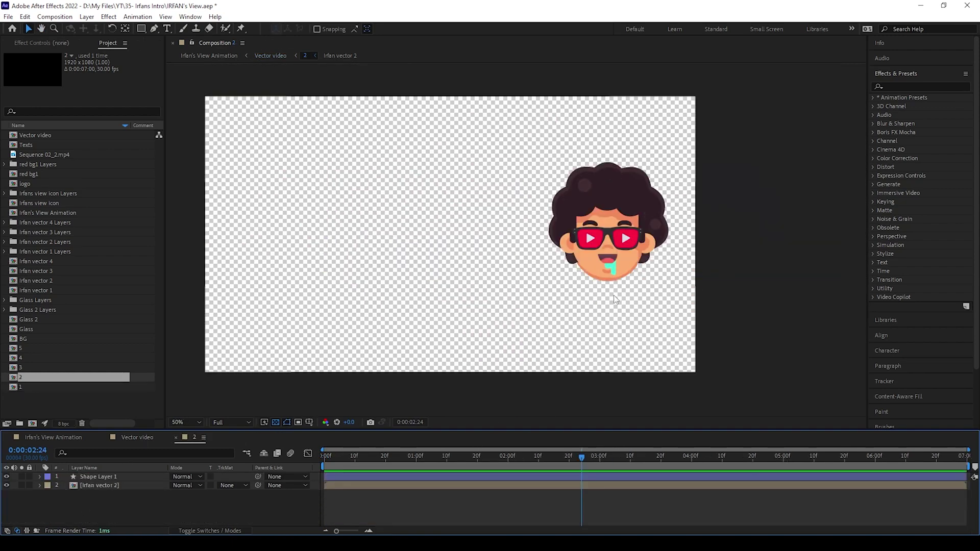
{"action": "scroll", "coordinate": [620, 293], "scroll_direction": "up", "scroll_amount": 1}
{"action": "left_click_drag", "start_coordinate": [627, 222], "coordinate": [470, 244]}
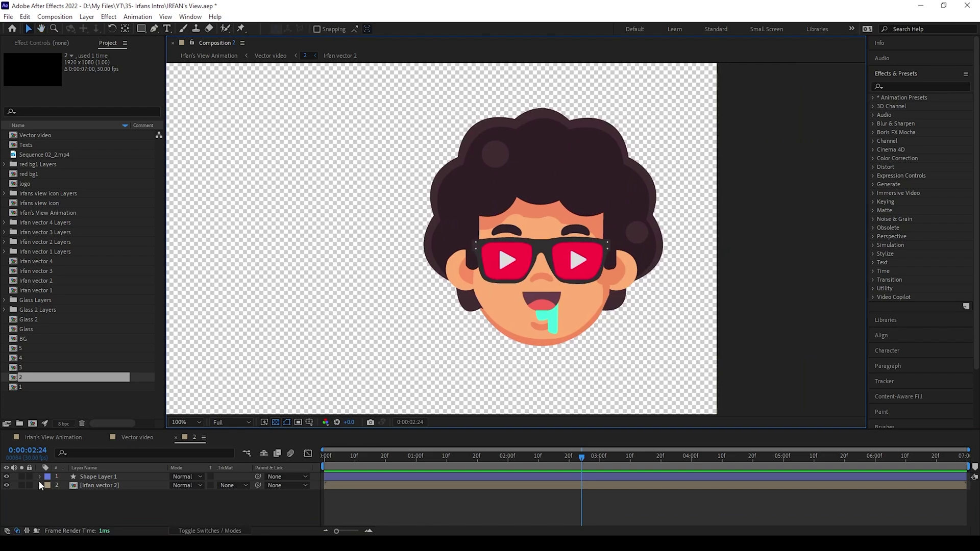
{"action": "left_click", "coordinate": [8, 477]}
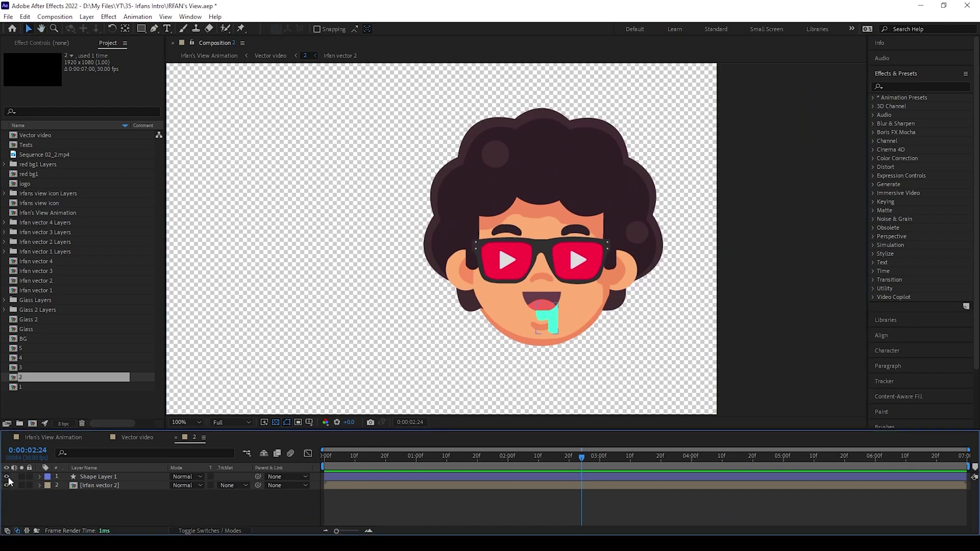
{"action": "left_click", "coordinate": [115, 477]}
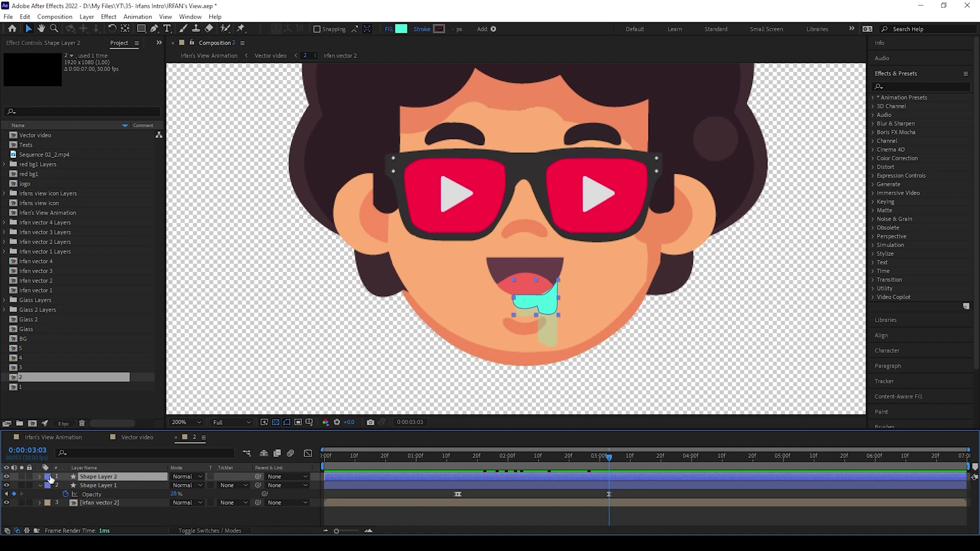
Reshape Shape Layer 2's path at 0:00:03:03, stretching the long drool strand down the chin and lowering the shorter bulge
{"action": "left_click", "coordinate": [40, 477]}
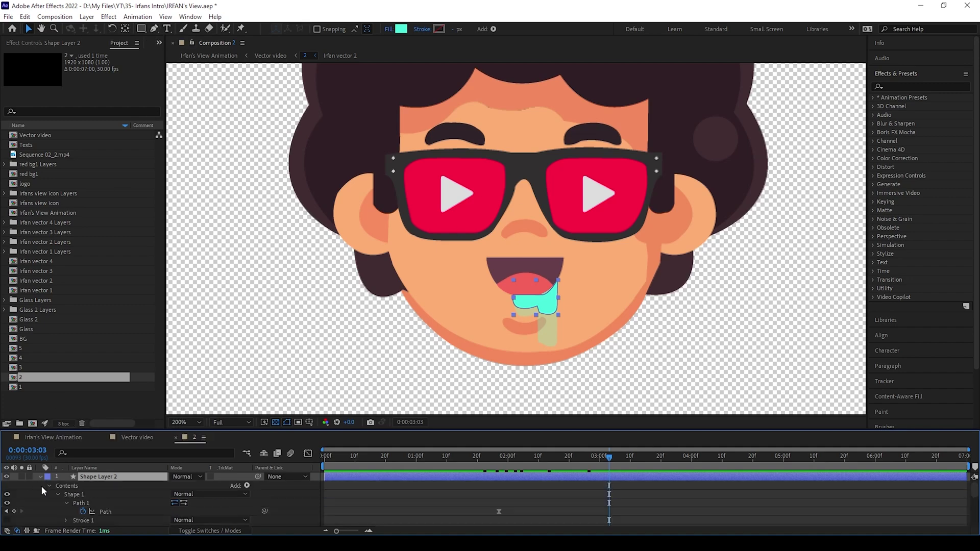
{"action": "left_click", "coordinate": [49, 484]}
{"action": "left_click", "coordinate": [49, 493]}
{"action": "left_click", "coordinate": [49, 485]}
{"action": "scroll", "coordinate": [72, 505], "scroll_direction": "down", "scroll_amount": 1}
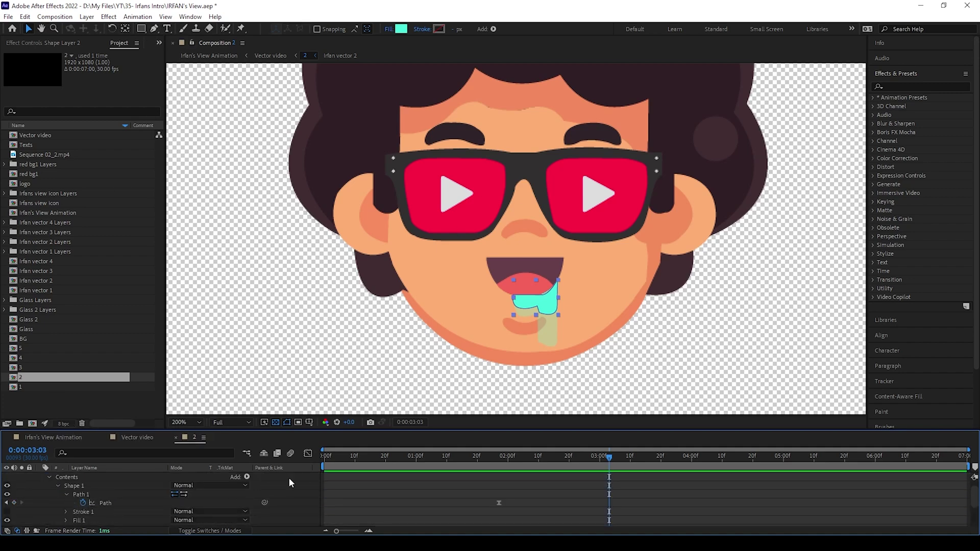
{"action": "scroll", "coordinate": [536, 324], "scroll_direction": "up", "scroll_amount": 2}
{"action": "key", "text": "g"}
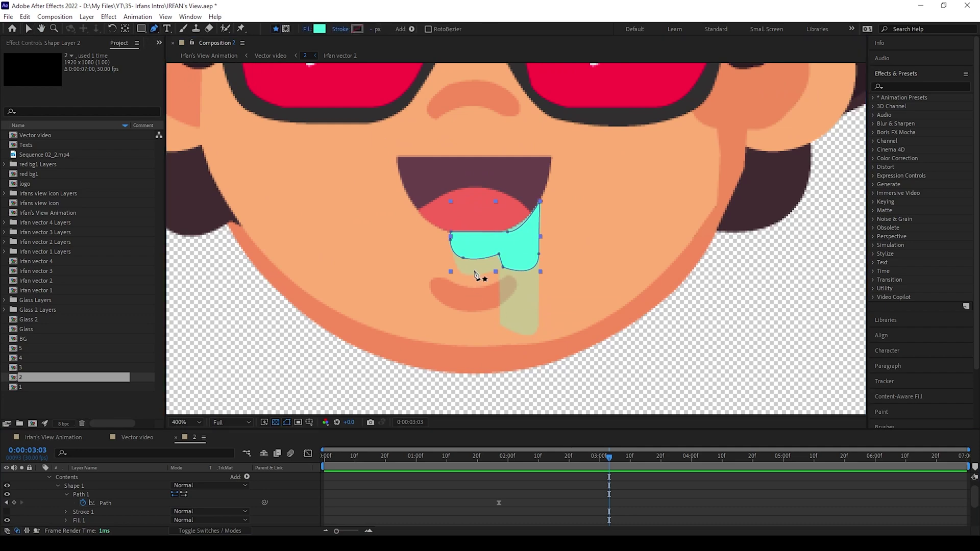
{"action": "left_click", "coordinate": [463, 259]}
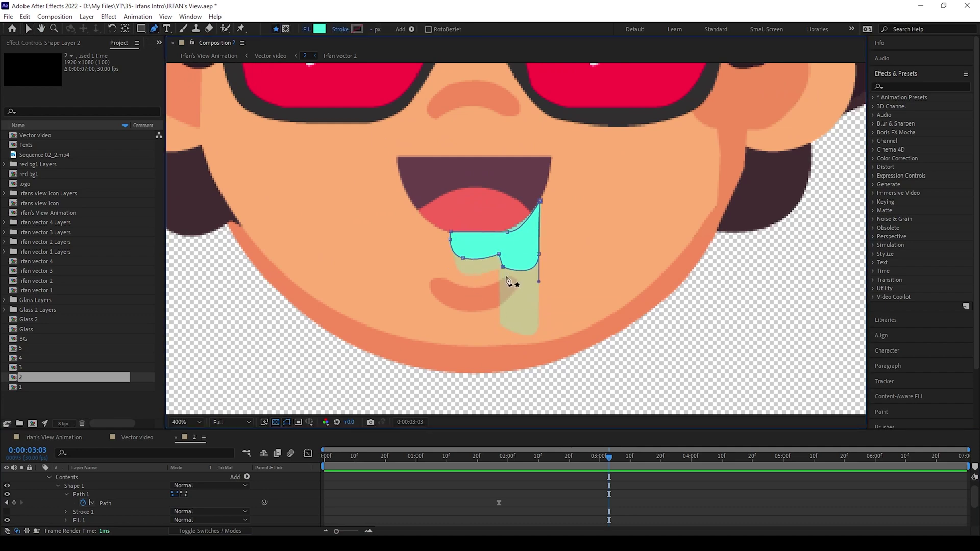
{"action": "left_click_drag", "start_coordinate": [540, 254], "coordinate": [540, 326]}
{"action": "left_click_drag", "start_coordinate": [503, 267], "coordinate": [501, 329]}
{"action": "left_click_drag", "start_coordinate": [499, 253], "coordinate": [463, 274]}
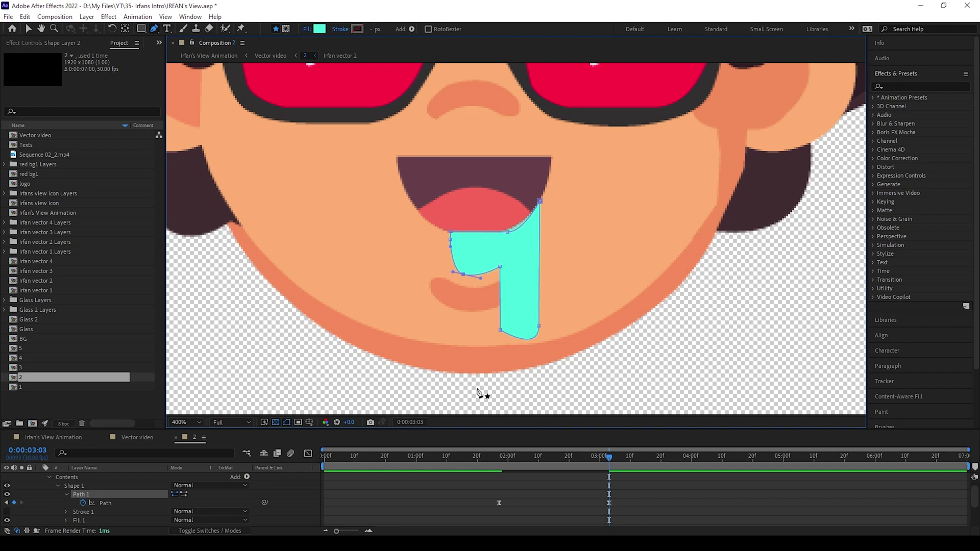
Collapse Shape Layer 2 and scrub from 0:00:01:09 to 0:00:03:29 to review the drool animation
{"action": "scroll", "coordinate": [45, 488], "scroll_direction": "up", "scroll_amount": 1}
{"action": "left_click", "coordinate": [39, 477]}
{"action": "left_click", "coordinate": [121, 515]}
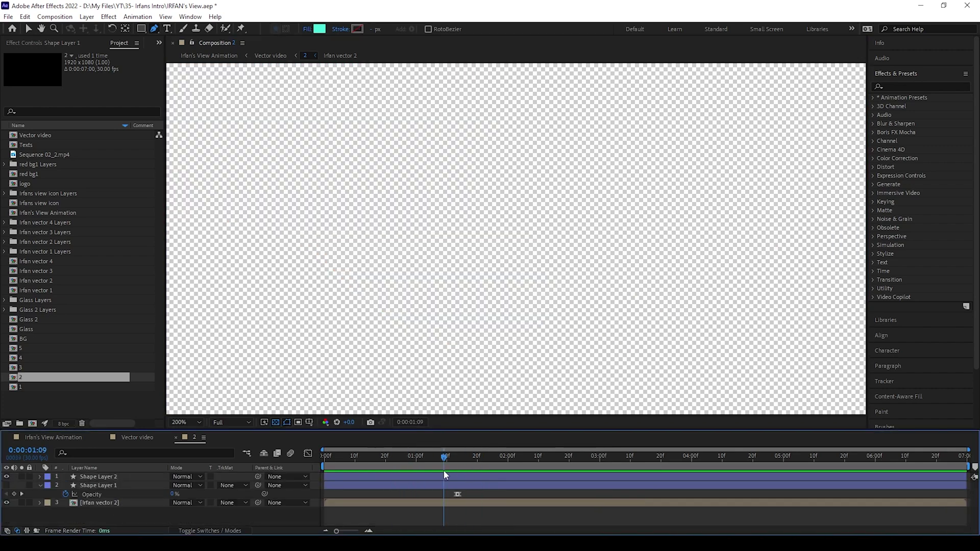
{"action": "left_click_drag", "start_coordinate": [443, 470], "coordinate": [688, 477]}
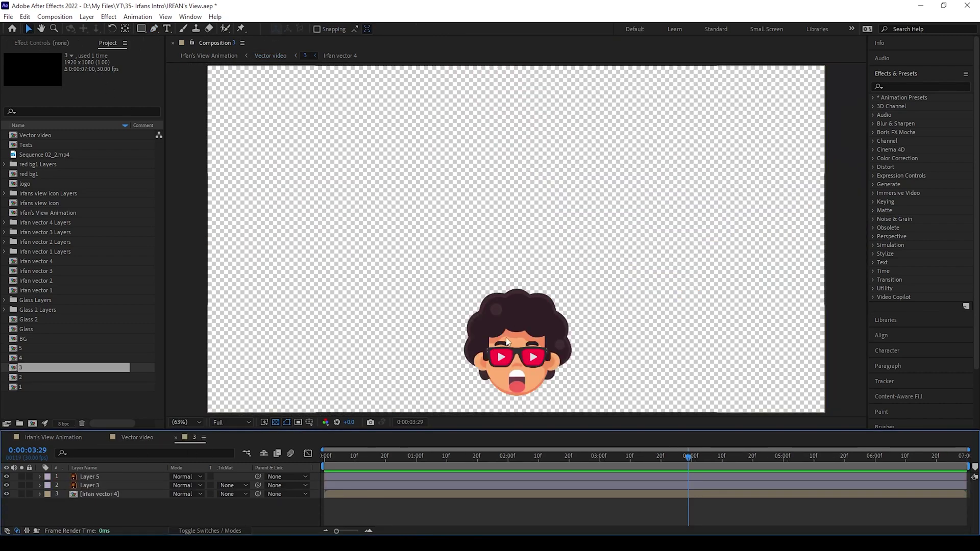
Zoom in on composition 3's shouting face and toggle its separate mouth layers to identify the tongue
{"action": "scroll", "coordinate": [507, 341], "scroll_direction": "up", "scroll_amount": 2}
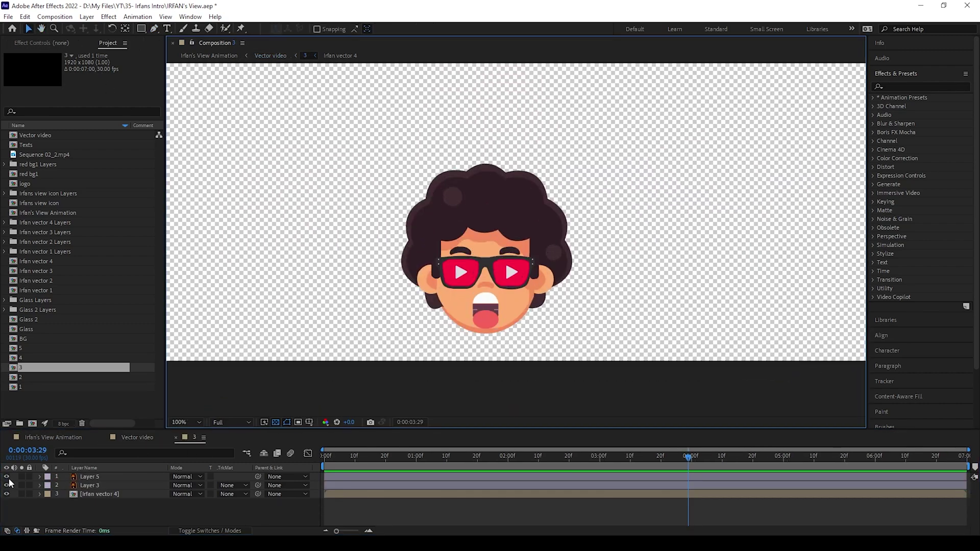
{"action": "left_click_drag", "start_coordinate": [7, 476], "coordinate": [8, 487]}
{"action": "left_click", "coordinate": [13, 494]}
{"action": "left_click", "coordinate": [8, 486]}
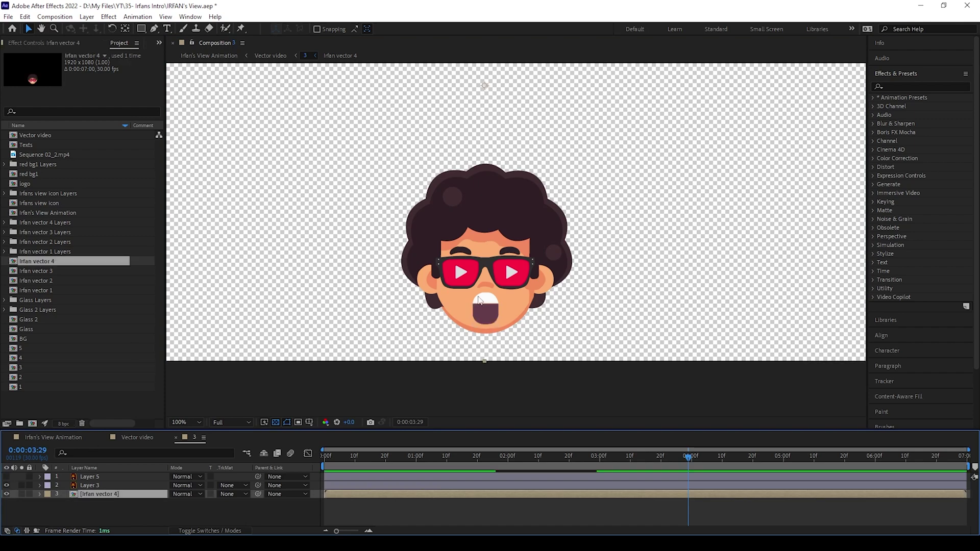
{"action": "left_click", "coordinate": [6, 476]}
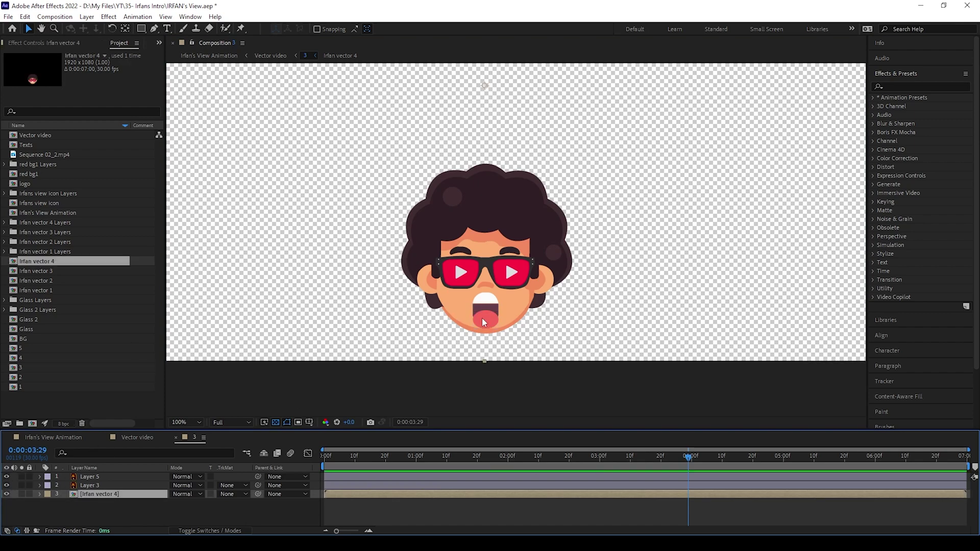
Reveal the keyframes of Layer 3 and Layer 5 and scrub to 0:00:03:00 to review the mouth animation
{"action": "left_click_drag", "start_coordinate": [373, 463], "coordinate": [543, 464]}
{"action": "left_click", "coordinate": [106, 488]}
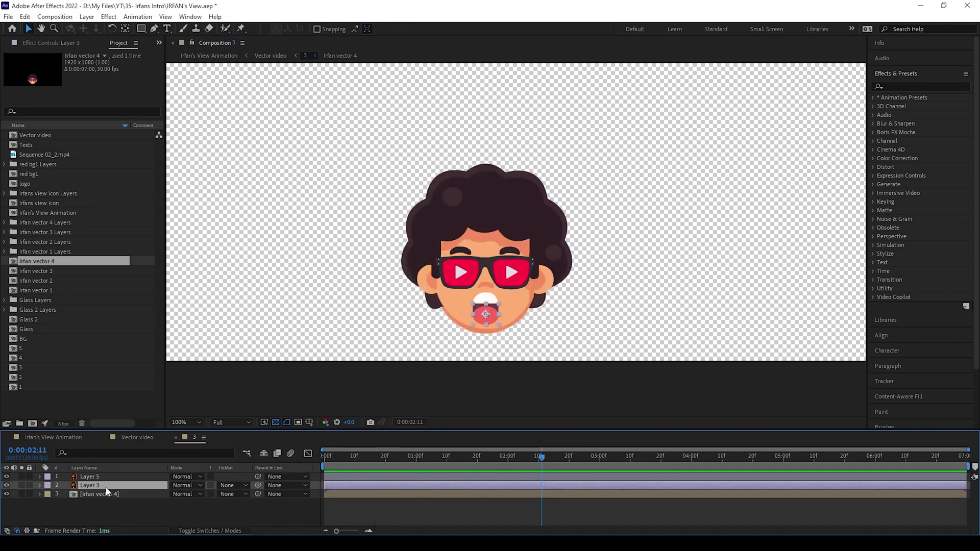
{"action": "key", "text": "u"}
{"action": "left_click", "coordinate": [110, 478]}
{"action": "key", "text": "u"}
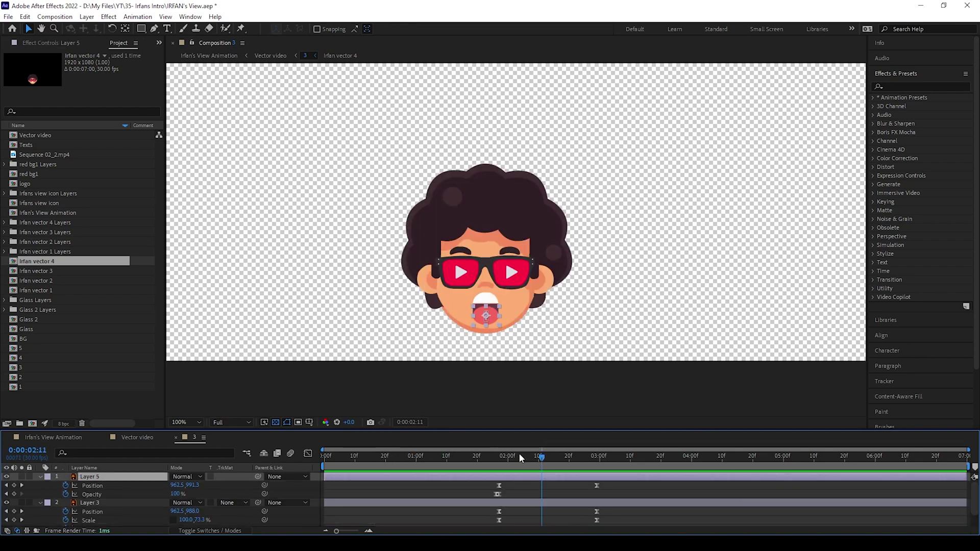
{"action": "left_click_drag", "start_coordinate": [520, 454], "coordinate": [598, 464]}
{"action": "left_click", "coordinate": [471, 345]}
{"action": "scroll", "coordinate": [513, 347], "scroll_direction": "down", "scroll_amount": 3}
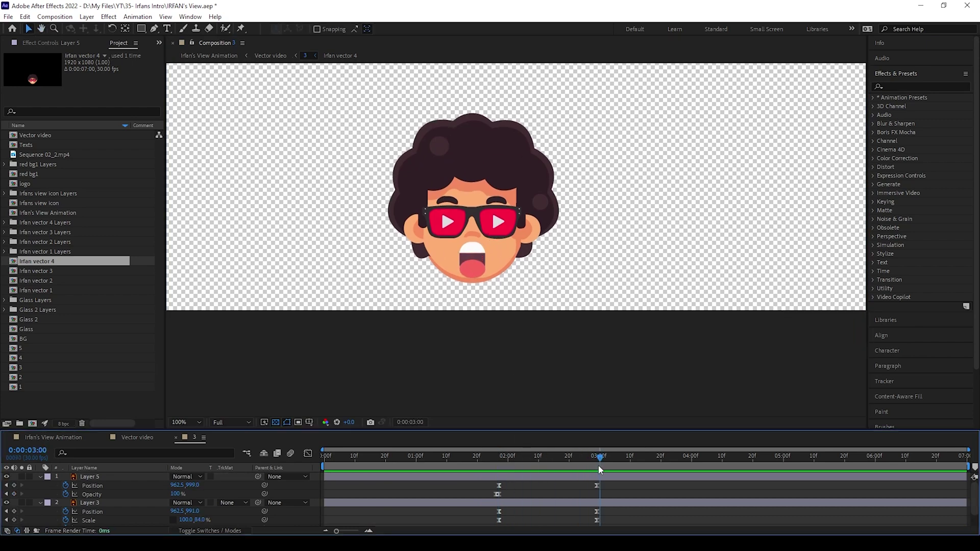
Try a different vertical Position for Layer 5 at 0:00:02:29, undo it, and scrub the keyframes to 0:00:03:01
{"action": "left_click", "coordinate": [96, 479]}
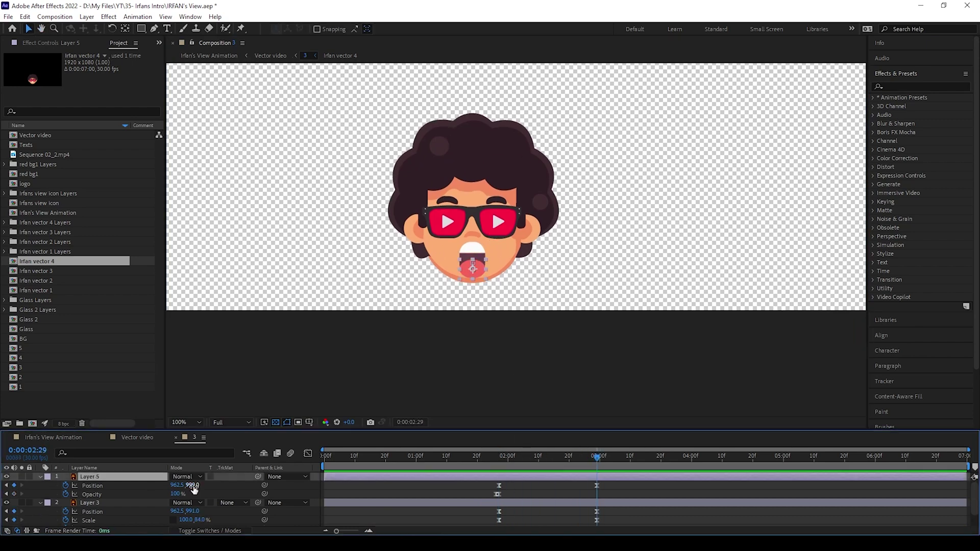
{"action": "left_click_drag", "start_coordinate": [193, 490], "coordinate": [193, 513]}
{"action": "key", "text": "ctrl+z"}
{"action": "left_click", "coordinate": [550, 526]}
{"action": "left_click_drag", "start_coordinate": [495, 461], "coordinate": [601, 466]}
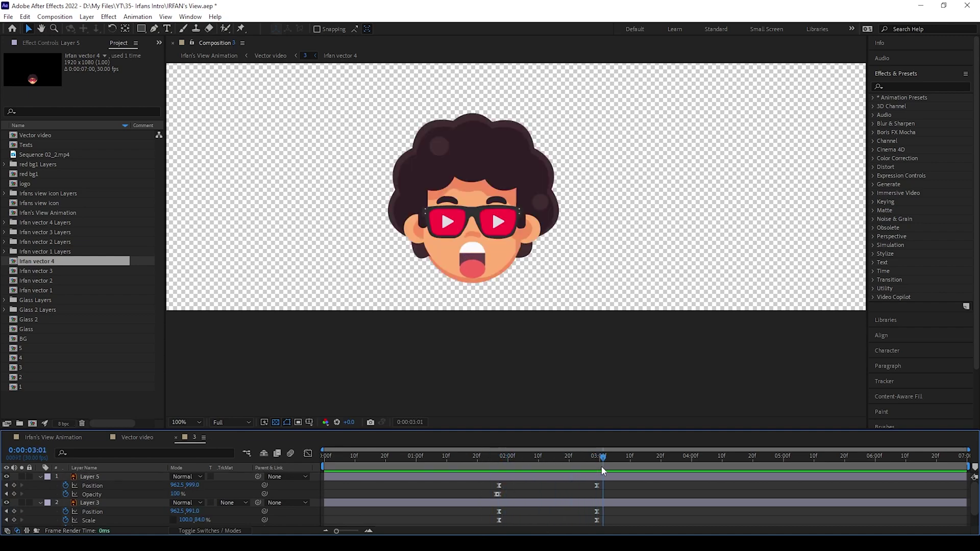
Open composition 4 in place of composition 3, hide the Layer 6 glasses, and check the nested Irfan vector 3 face
{"action": "left_click", "coordinate": [175, 438]}
{"action": "double_click", "coordinate": [31, 357]}
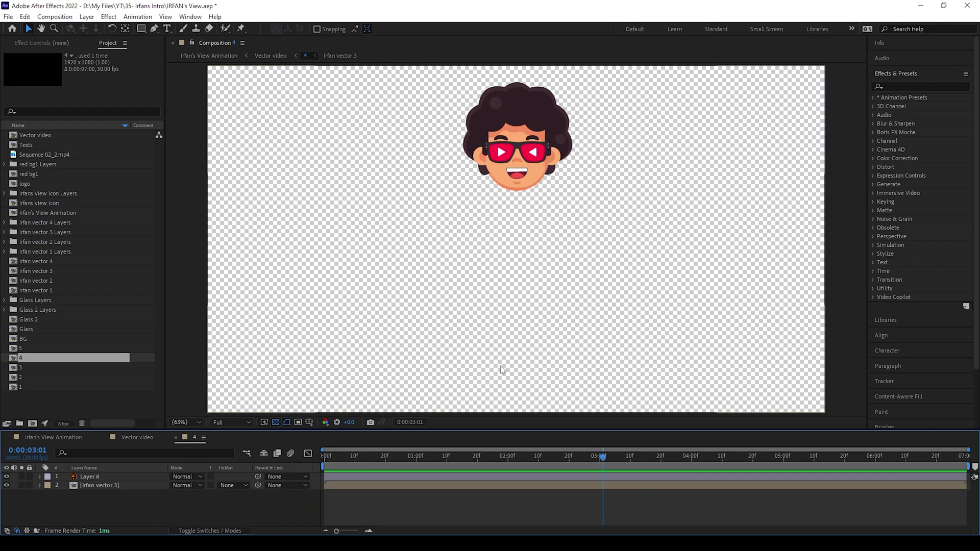
{"action": "left_click", "coordinate": [7, 477]}
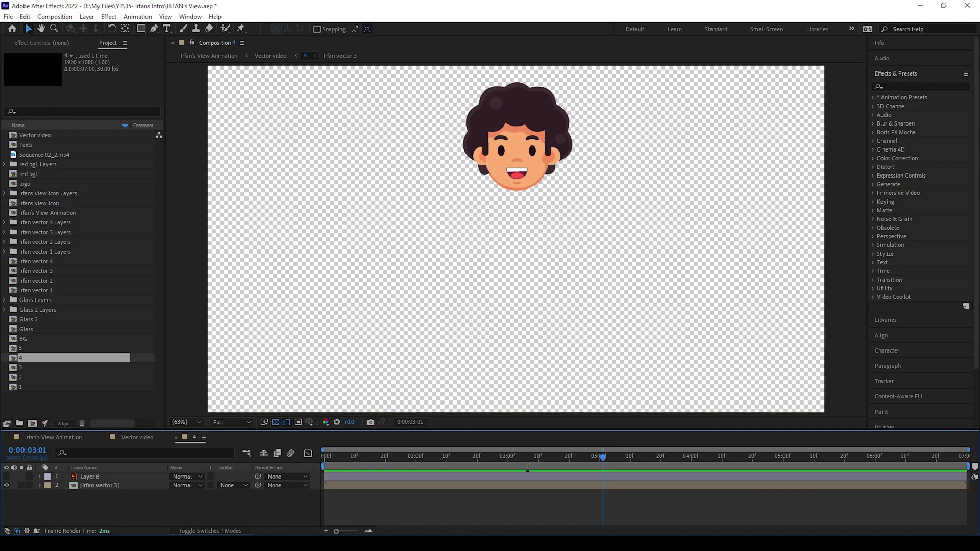
{"action": "double_click", "coordinate": [100, 486]}
{"action": "left_click", "coordinate": [218, 438]}
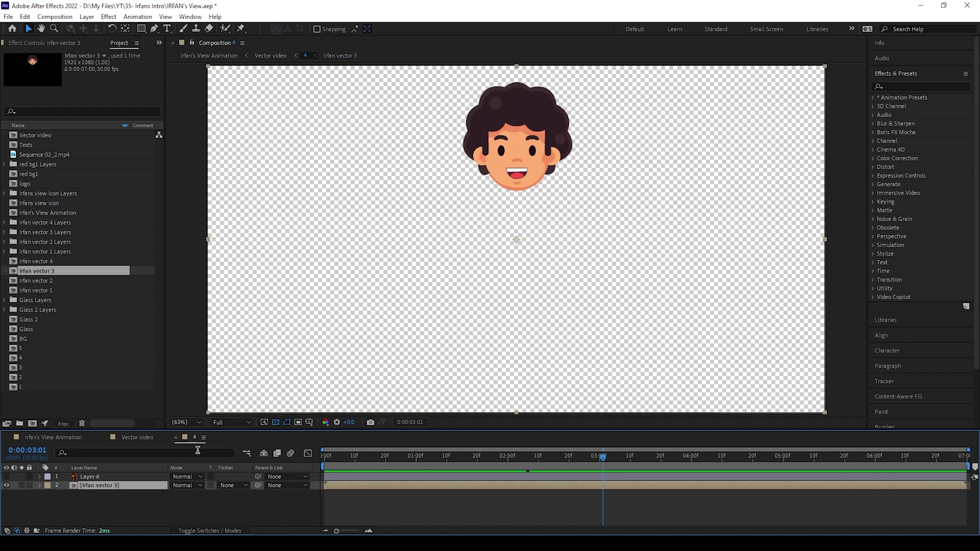
Show the Layer 6 glasses again, reveal their keyframes, and scrub the drop and scaling animation from 0:00:02:11 to 0:00:03:01
{"action": "left_click", "coordinate": [6, 476]}
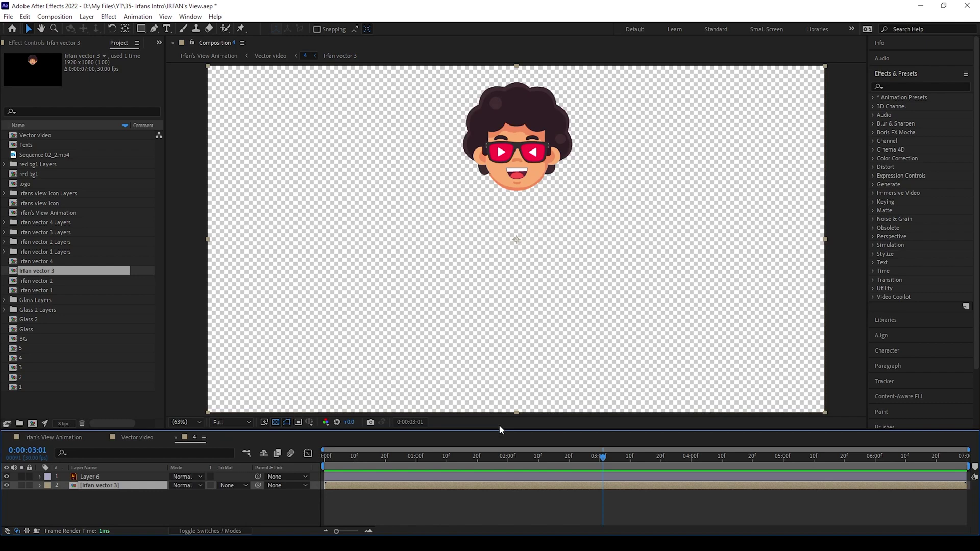
{"action": "left_click", "coordinate": [127, 477]}
{"action": "key", "text": "u"}
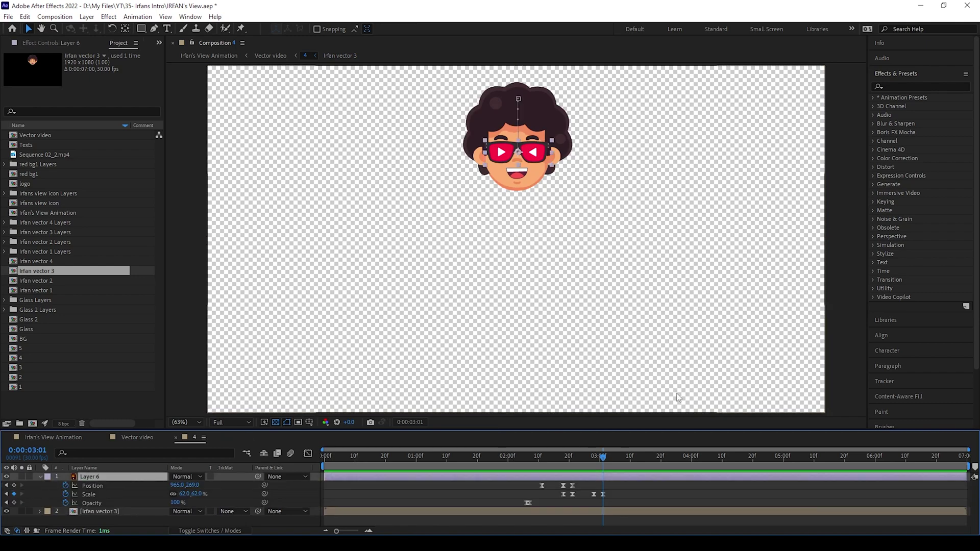
{"action": "mouse_move", "coordinate": [555, 457]}
{"action": "left_mouse_down"}
{"action": "mouse_move", "coordinate": [510, 457]}
{"action": "mouse_move", "coordinate": [605, 459]}
{"action": "mouse_move", "coordinate": [541, 464]}
{"action": "left_mouse_up"}
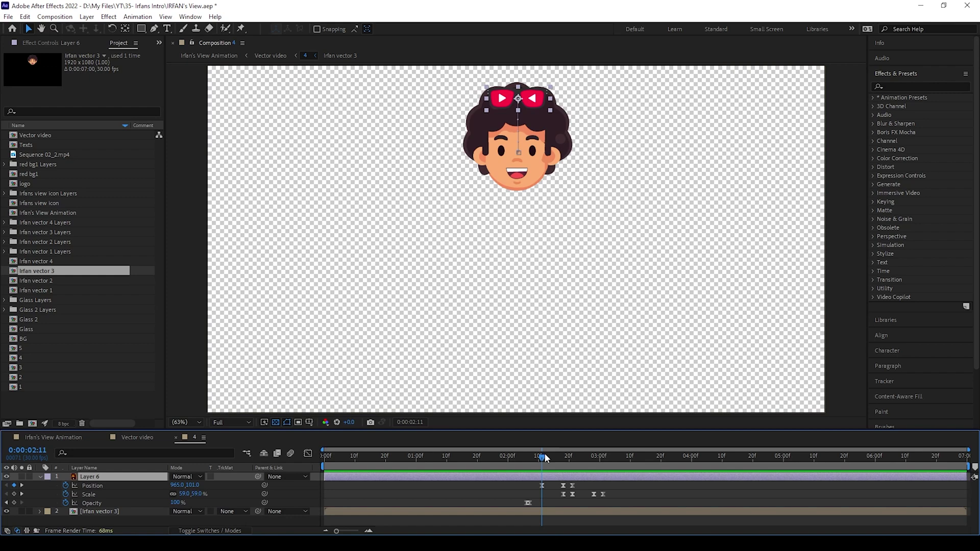
{"action": "left_click_drag", "start_coordinate": [544, 453], "coordinate": [562, 455]}
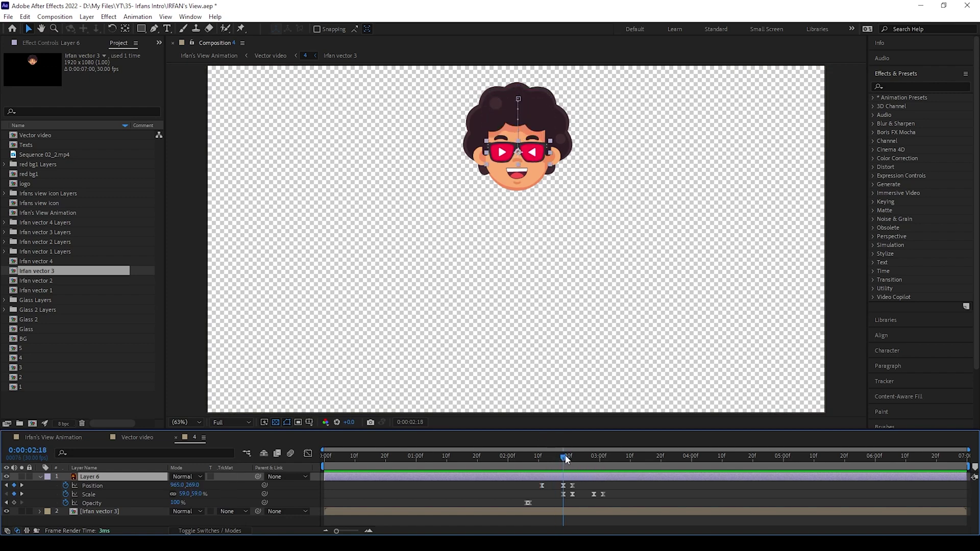
{"action": "left_click_drag", "start_coordinate": [565, 455], "coordinate": [573, 456]}
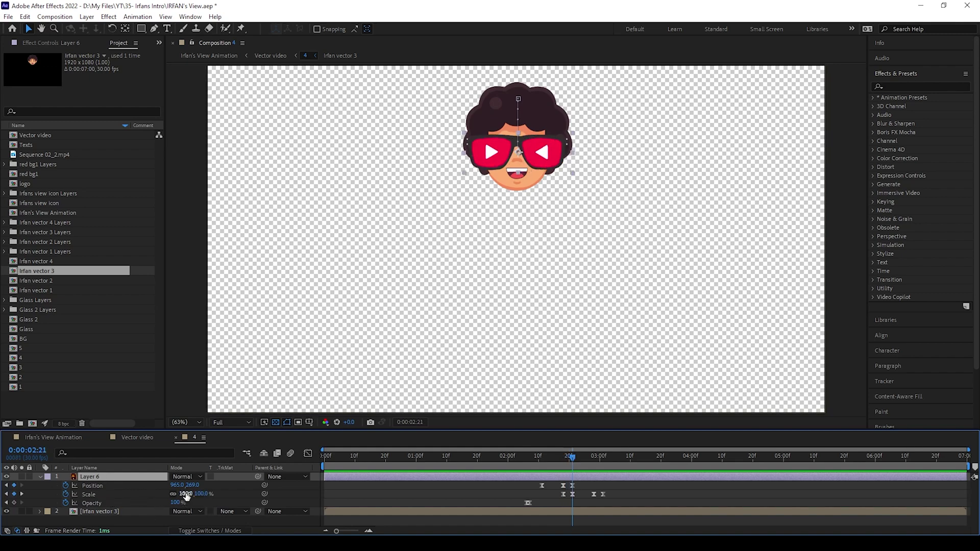
{"action": "left_click_drag", "start_coordinate": [567, 458], "coordinate": [573, 462]}
{"action": "left_click_drag", "start_coordinate": [596, 454], "coordinate": [602, 459]}
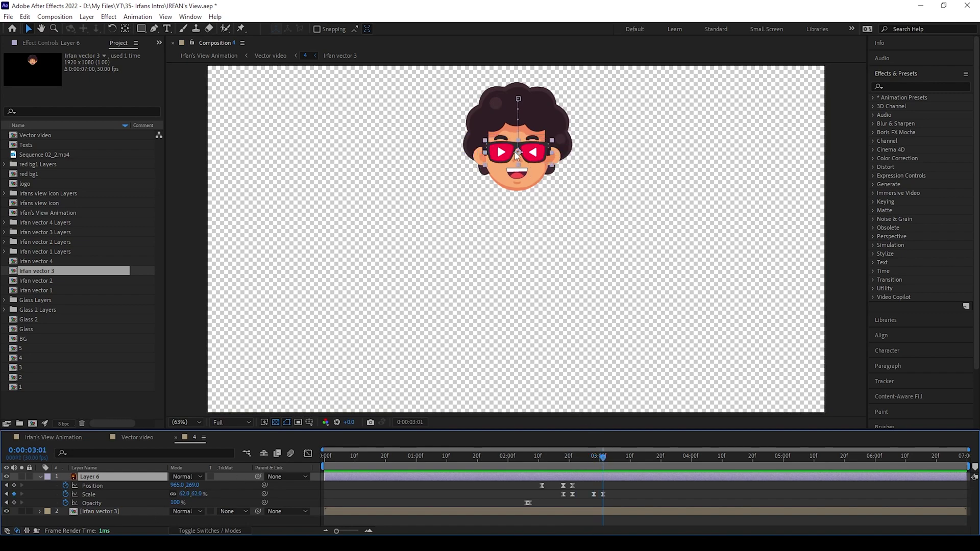
Open composition 5 in place of composition 4, scrub its layered glasses animation from 0:00:04:18 to the end, and close it
{"action": "left_click", "coordinate": [176, 438]}
{"action": "left_click", "coordinate": [101, 477]}
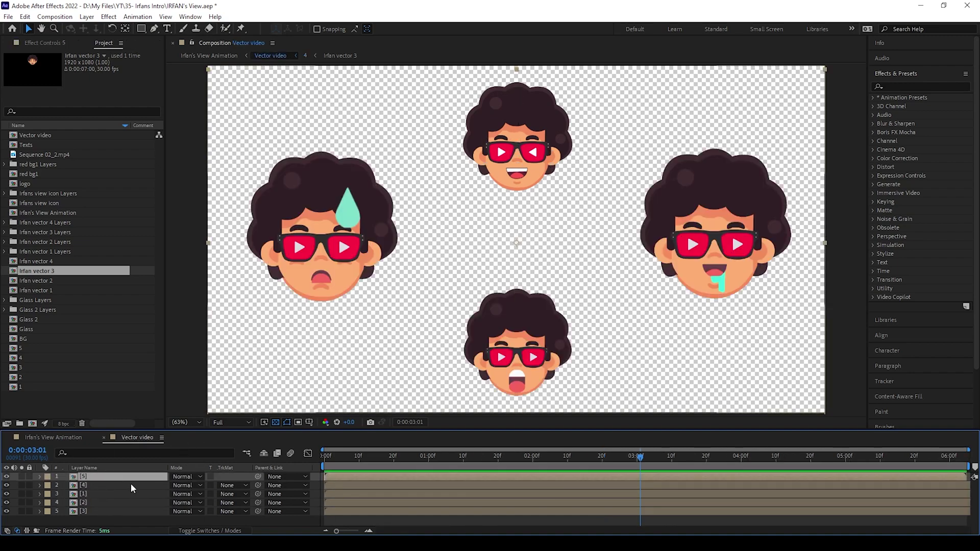
{"action": "double_click", "coordinate": [508, 153]}
{"action": "mouse_move", "coordinate": [7, 377]}
{"action": "left_mouse_down"}
{"action": "mouse_move", "coordinate": [9, 407]}
{"action": "mouse_move", "coordinate": [7, 377]}
{"action": "left_mouse_up"}
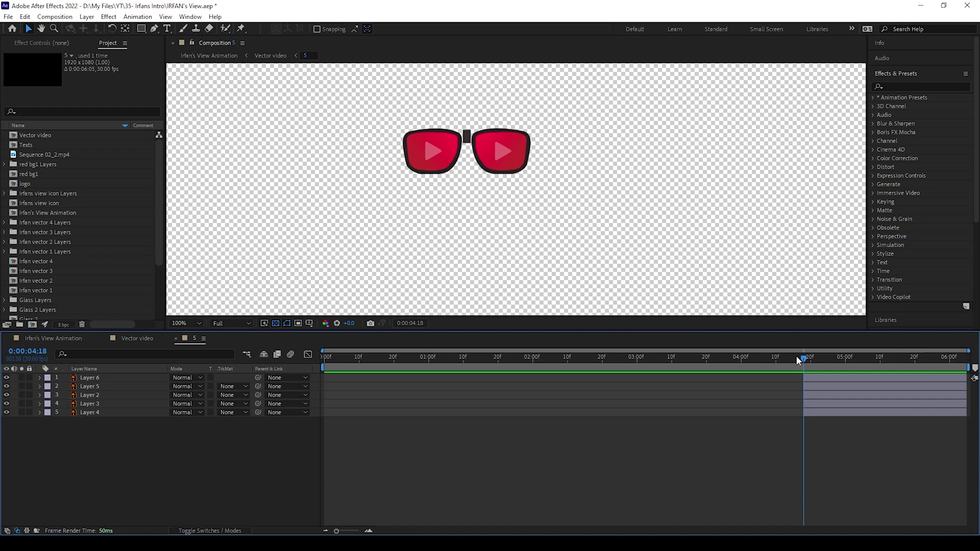
{"action": "left_click_drag", "start_coordinate": [804, 360], "coordinate": [968, 384]}
{"action": "left_click", "coordinate": [176, 338]}
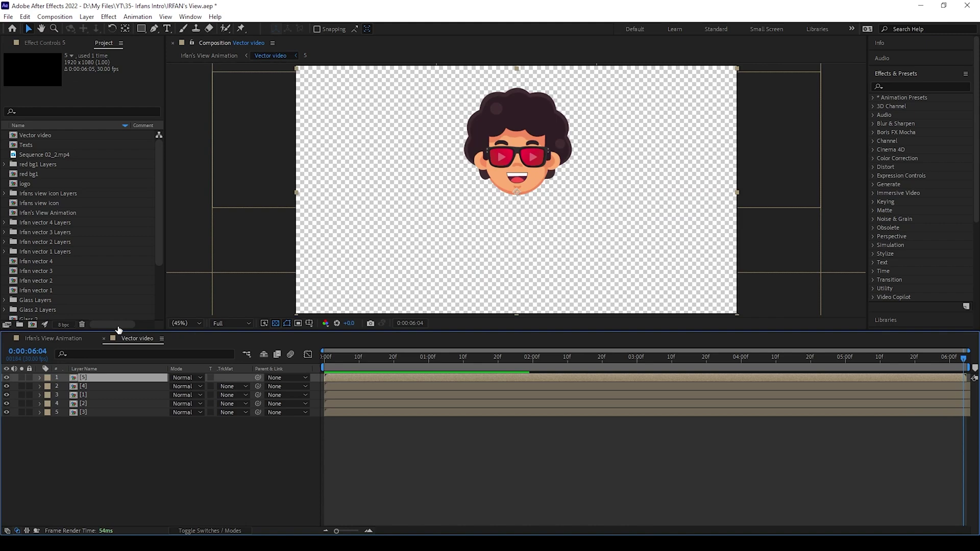
Return from Vector video to the main Irfan's View Animation composition and play it from the start
{"action": "scroll", "coordinate": [516, 220], "scroll_direction": "down", "scroll_amount": 3}
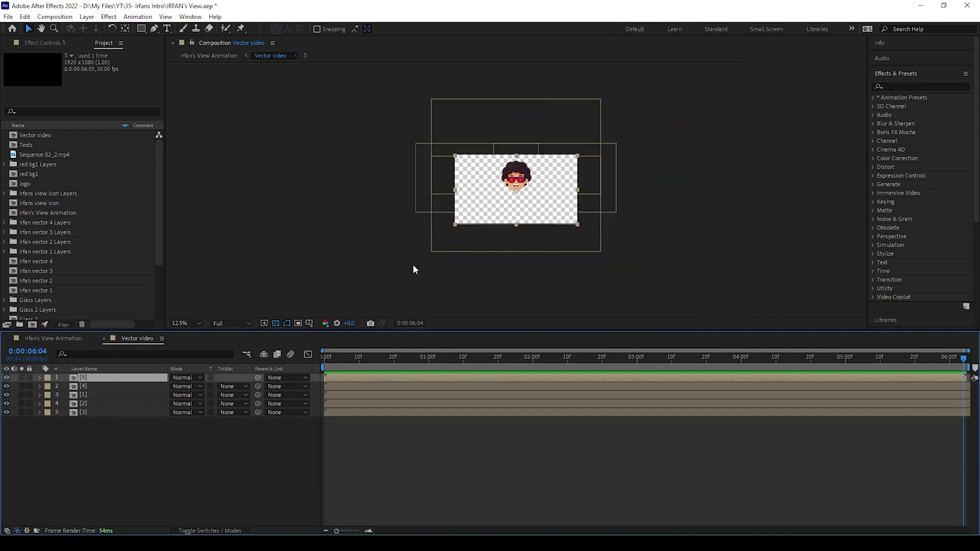
{"action": "scroll", "coordinate": [357, 281], "scroll_direction": "up", "scroll_amount": 1}
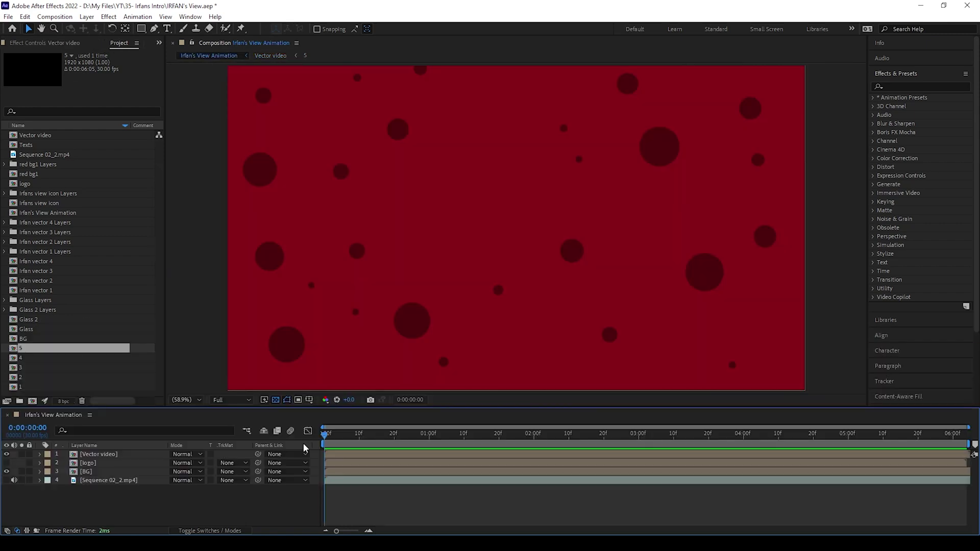
{"action": "key", "text": "space"}
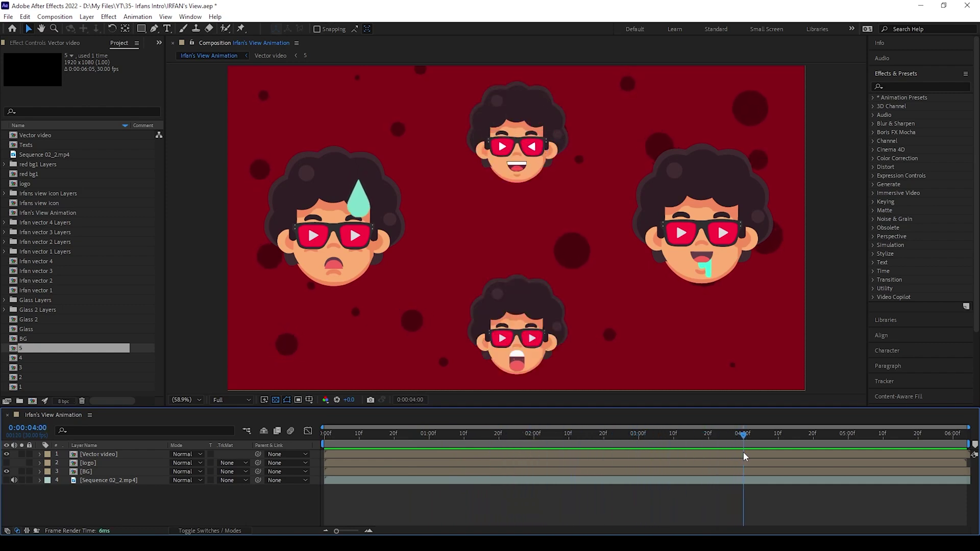
Open the Vector video composition, scrub the head layers' keyframes from 0:00:04:04 to 0:00:04:19, and close it
{"action": "double_click", "coordinate": [122, 454]}
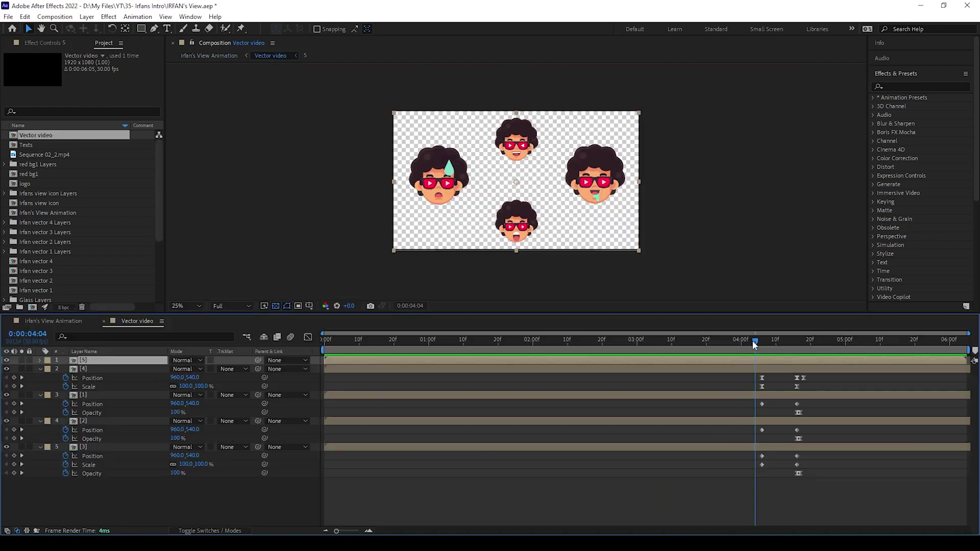
{"action": "left_click_drag", "start_coordinate": [753, 342], "coordinate": [759, 342]}
{"action": "left_click_drag", "start_coordinate": [760, 342], "coordinate": [808, 349]}
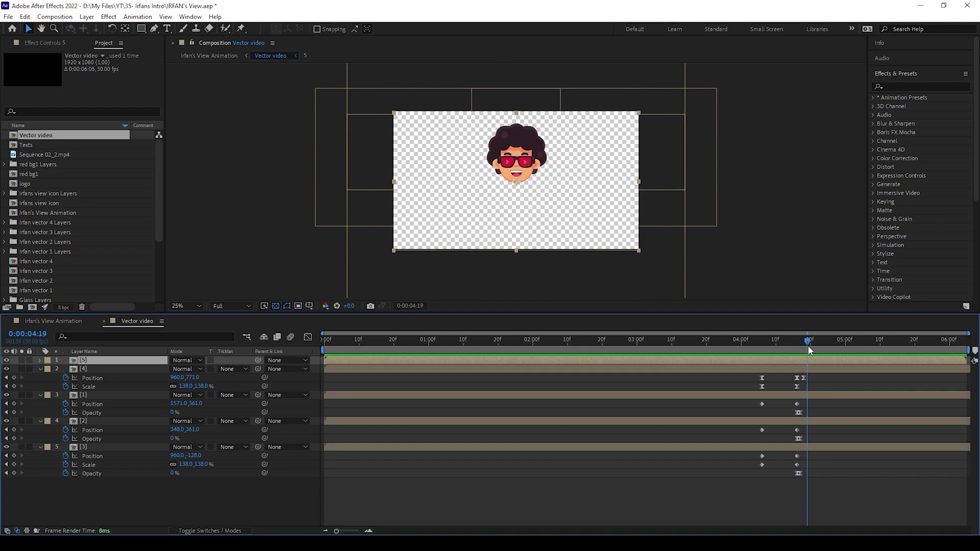
{"action": "key", "text": "ctrl+w"}
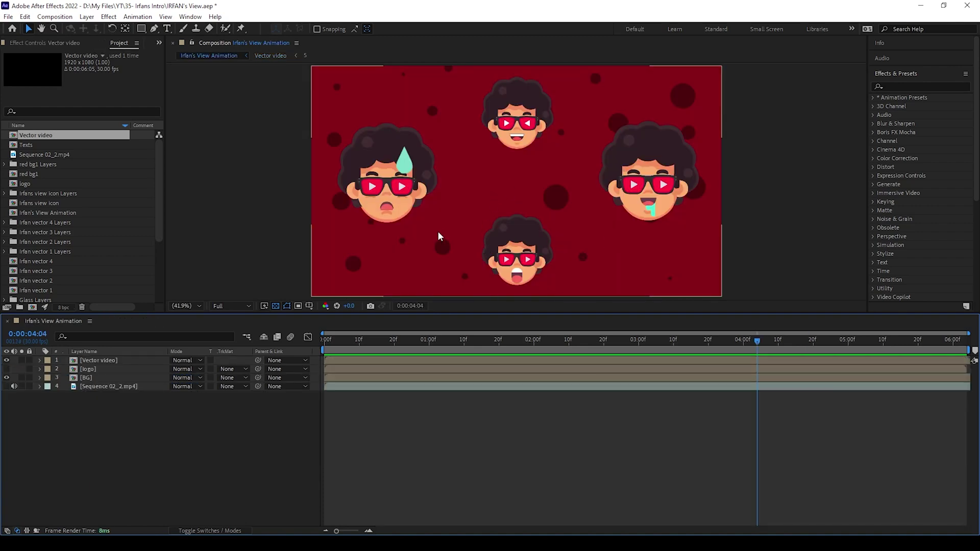
Make the logo layer visible in the main composition and open its nested composition
{"action": "left_click", "coordinate": [6, 368]}
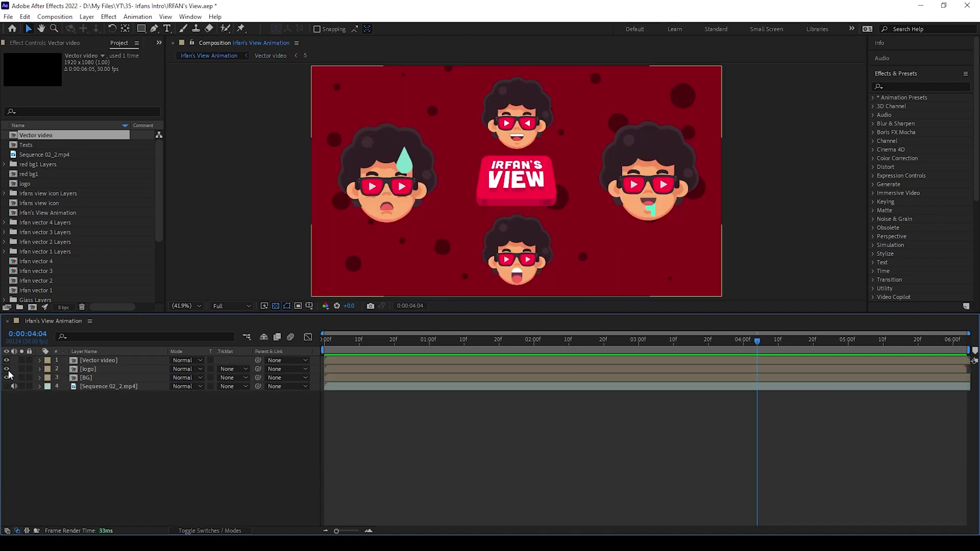
{"action": "left_click", "coordinate": [105, 370]}
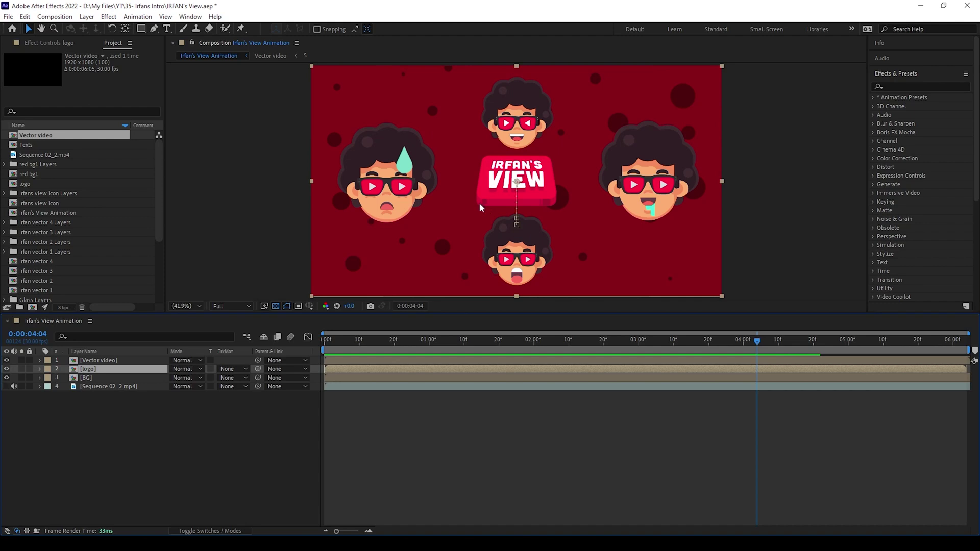
{"action": "double_click", "coordinate": [132, 371]}
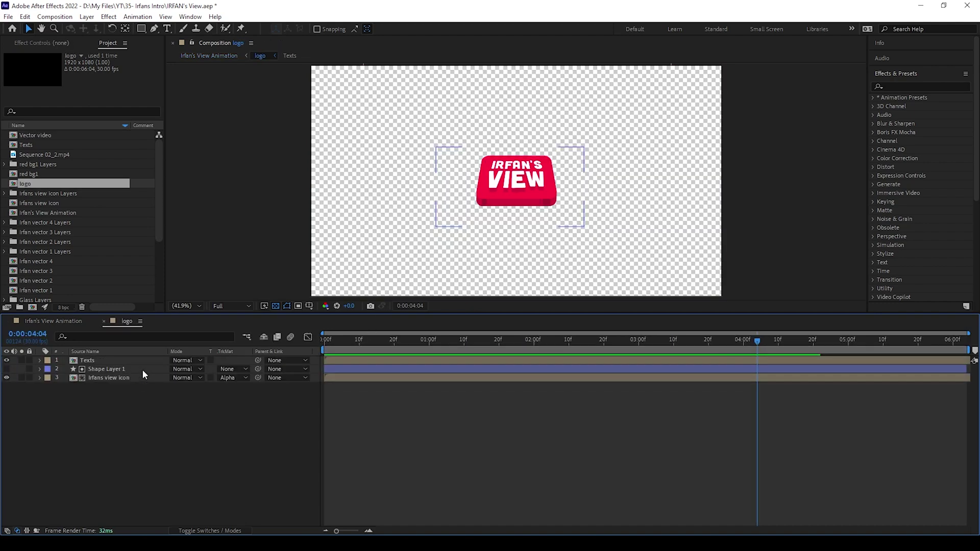
Hide the Texts layer in the logo composition and draw a turquoise rectangle covering the whole red icon at 0:00:01:09
{"action": "left_click", "coordinate": [179, 400]}
{"action": "left_click_drag", "start_coordinate": [353, 343], "coordinate": [106, 386]}
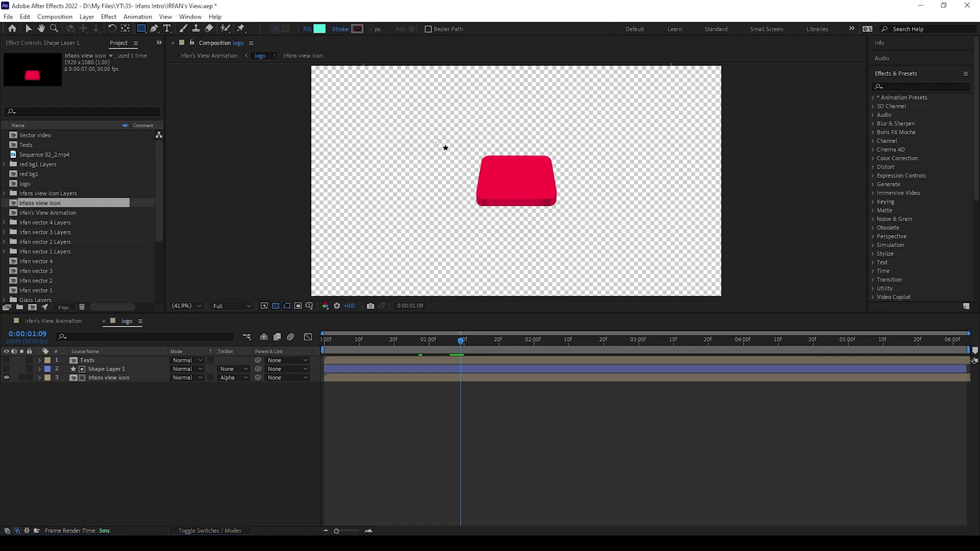
{"action": "mouse_move", "coordinate": [438, 143]}
{"action": "left_mouse_down"}
{"action": "mouse_move", "coordinate": [536, 204]}
{"action": "mouse_move", "coordinate": [599, 221]}
{"action": "left_mouse_up"}
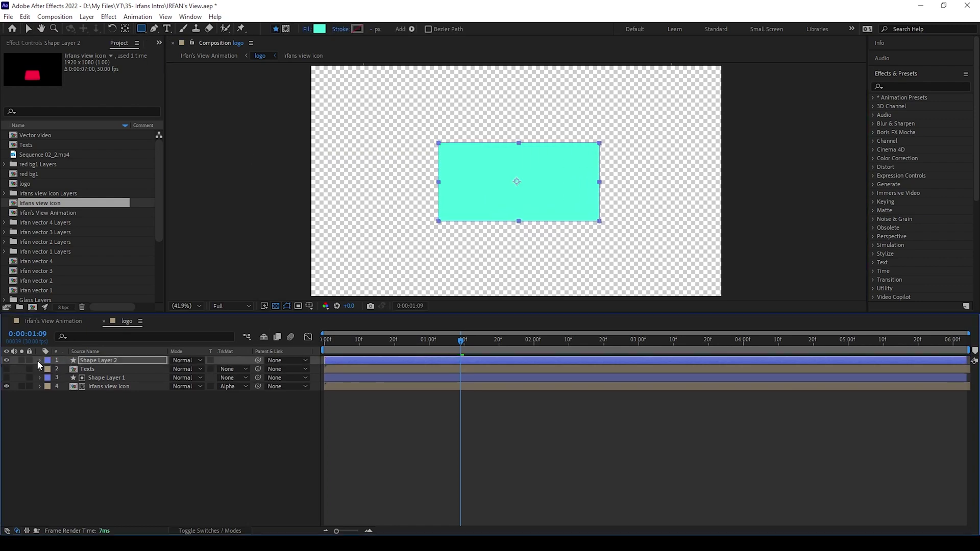
Apply the Wave Warp effect to the turquoise rectangle with a Wave Height of 53 and a Wave Width of 147
{"action": "left_click", "coordinate": [104, 360]}
{"action": "left_click", "coordinate": [924, 88]}
{"action": "type", "text": "wave"}
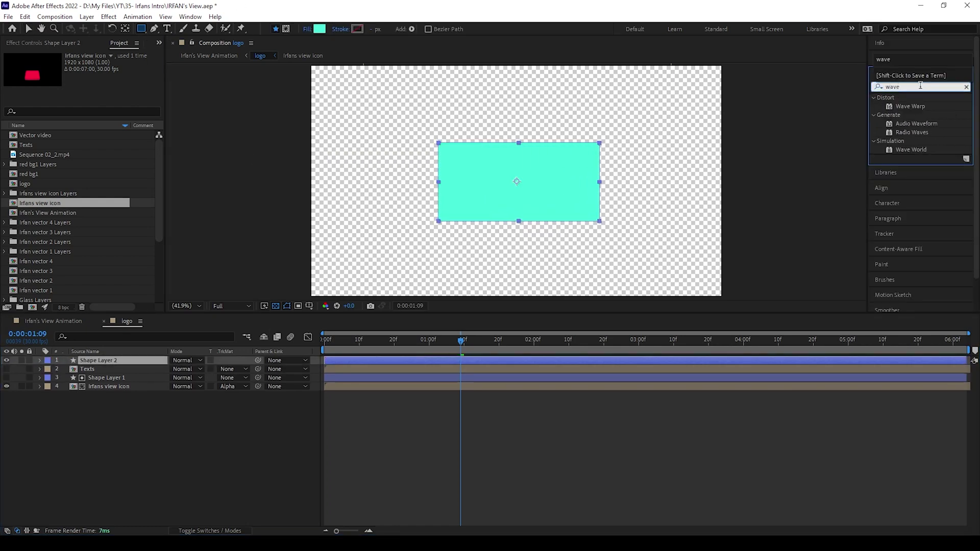
{"action": "left_click", "coordinate": [920, 107]}
{"action": "left_click_drag", "start_coordinate": [919, 109], "coordinate": [103, 361]}
{"action": "key", "text": "v"}
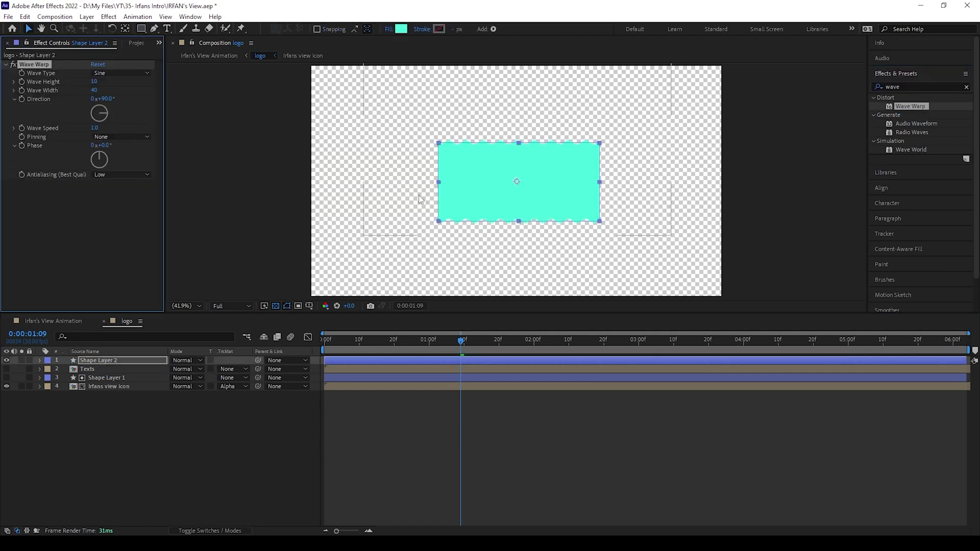
{"action": "left_click_drag", "start_coordinate": [96, 82], "coordinate": [510, 152]}
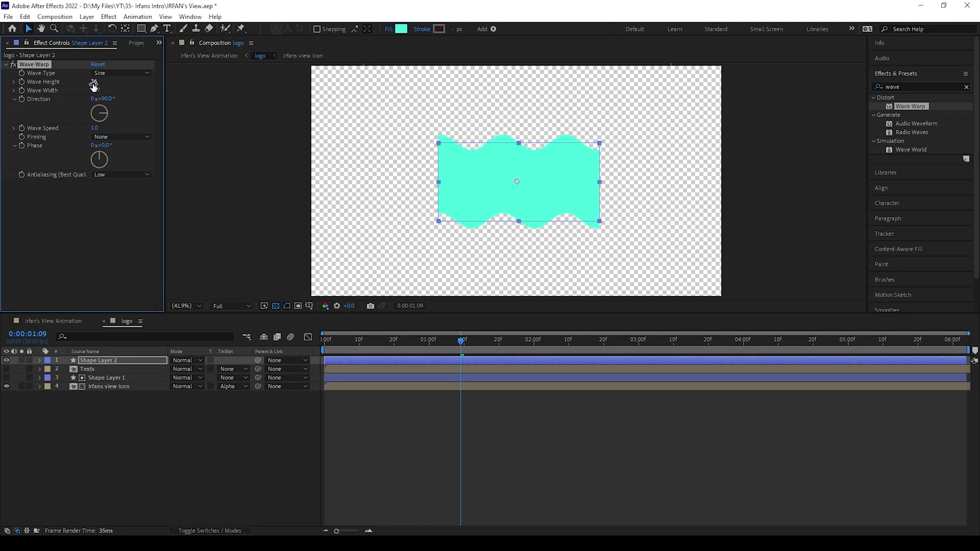
{"action": "left_click_drag", "start_coordinate": [94, 85], "coordinate": [102, 84]}
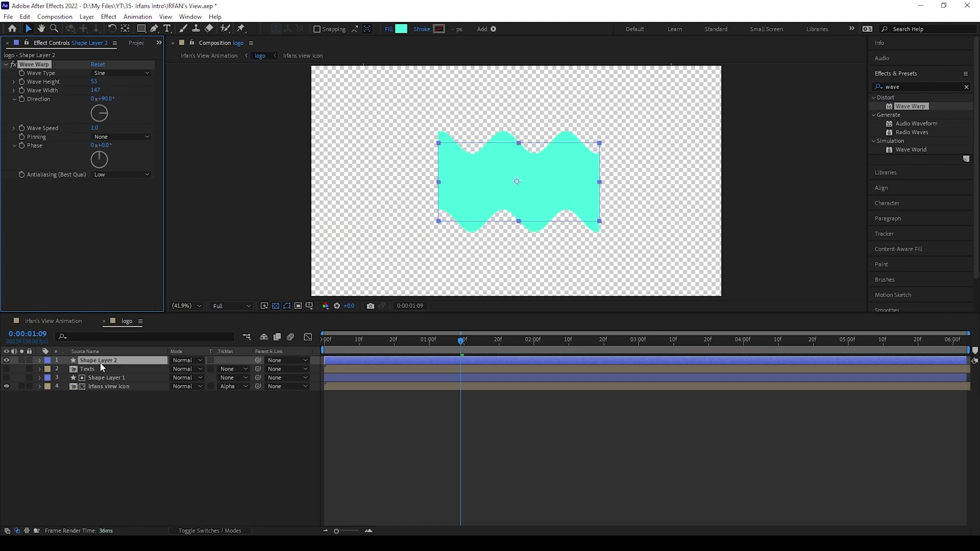
Place Shape Layer 2 directly above the Irfans view icon layer and keyframe its Position at 960, 915 at 0:00:00:20
{"action": "left_click_drag", "start_coordinate": [97, 360], "coordinate": [94, 382]}
{"action": "key", "text": "p"}
{"action": "left_click_drag", "start_coordinate": [461, 340], "coordinate": [394, 340]}
{"action": "left_click", "coordinate": [7, 378]}
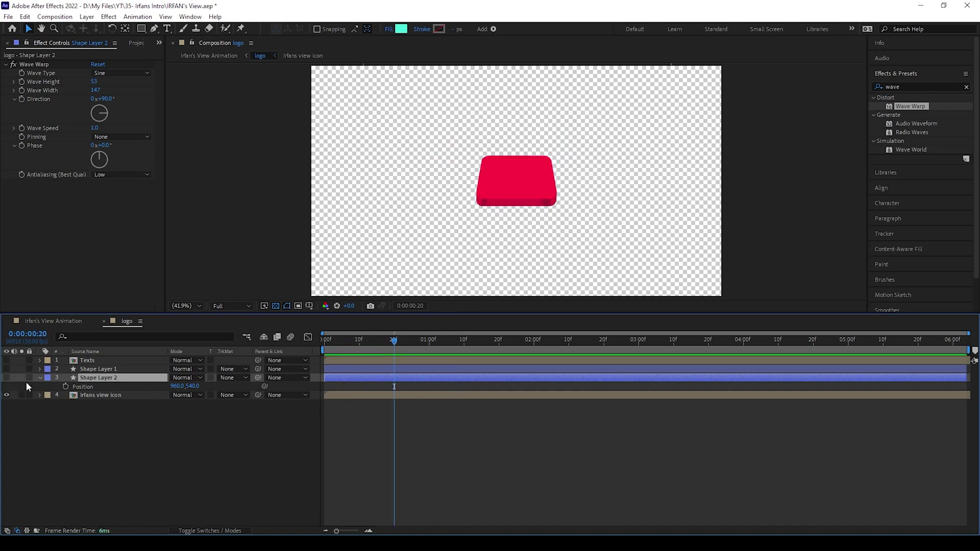
{"action": "left_click", "coordinate": [65, 387]}
{"action": "left_click", "coordinate": [6, 378]}
{"action": "left_click_drag", "start_coordinate": [193, 386], "coordinate": [360, 410]}
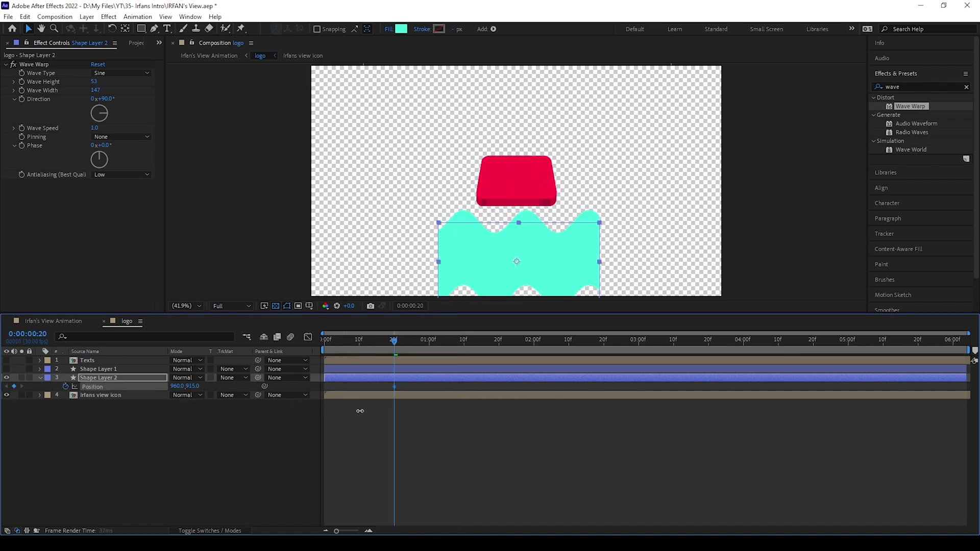
Keyframe Shape Layer 2's Position at 960, 529 at 0:00:02:00 and use the layer as the icon's alpha matte
{"action": "left_click_drag", "start_coordinate": [399, 341], "coordinate": [534, 369]}
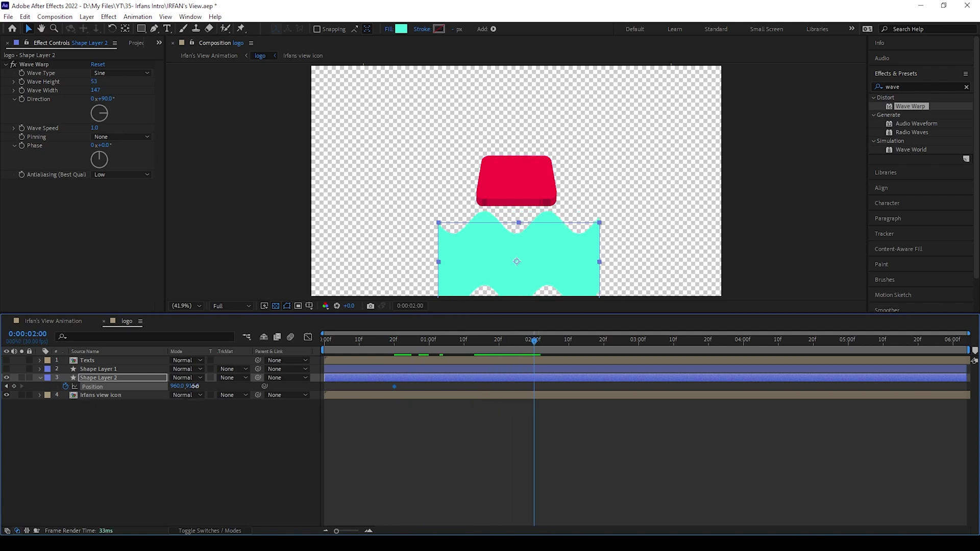
{"action": "left_click_drag", "start_coordinate": [193, 387], "coordinate": [38, 347]}
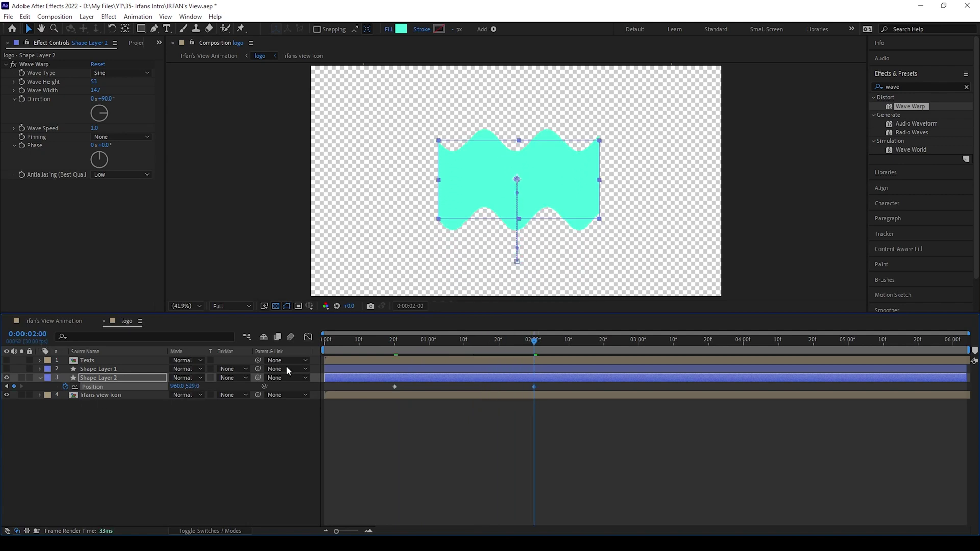
{"action": "left_click", "coordinate": [220, 395]}
{"action": "left_click", "coordinate": [240, 419]}
Set the Wave Warp's Wave Height to 28 and Wave Width to 84, and scrub the icon reveal to 0:00:01:15
{"action": "left_click_drag", "start_coordinate": [531, 340], "coordinate": [457, 352]}
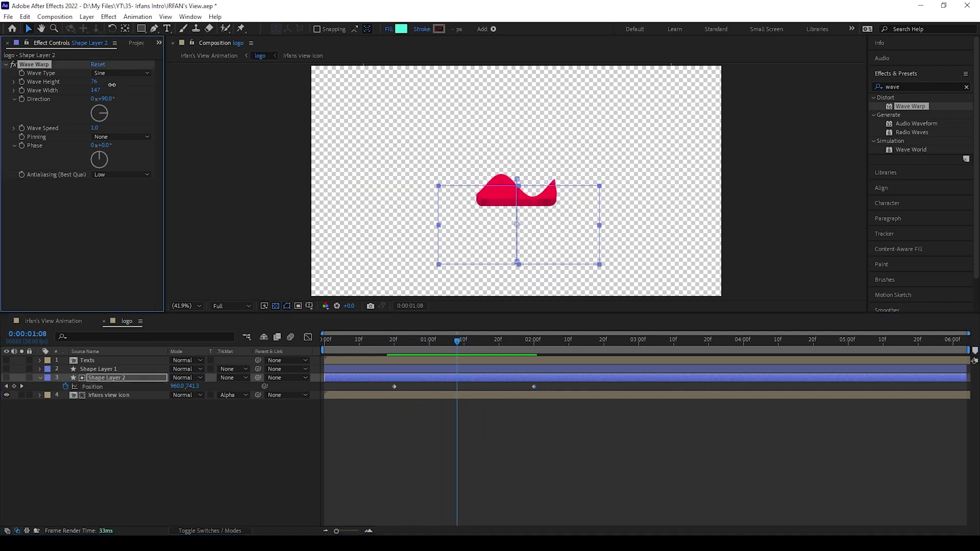
{"action": "left_click_drag", "start_coordinate": [94, 82], "coordinate": [352, 123]}
{"action": "left_click_drag", "start_coordinate": [400, 341], "coordinate": [481, 347]}
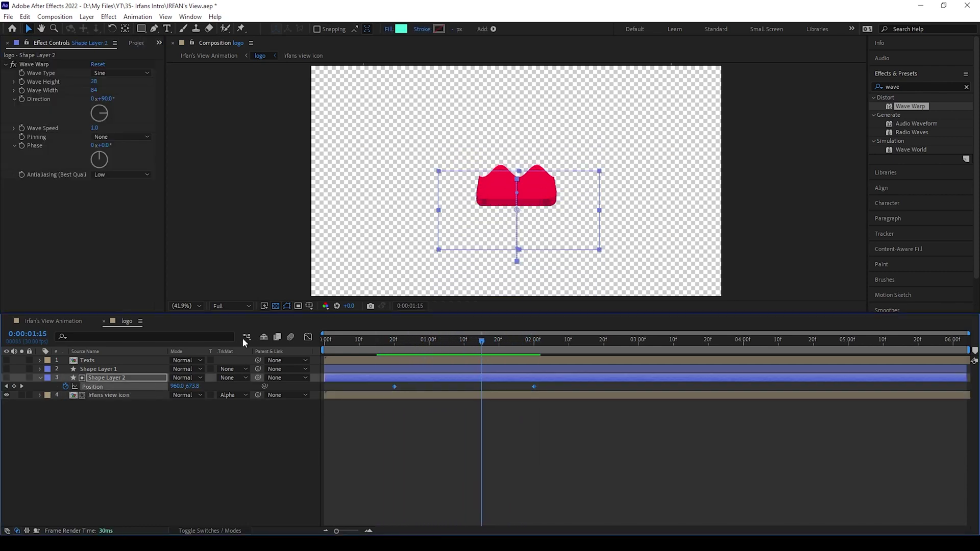
Scrub the main composition to 0:00:04:03, add it to the Render Queue, and close the queue
{"action": "left_click_drag", "start_coordinate": [560, 347], "coordinate": [754, 352]}
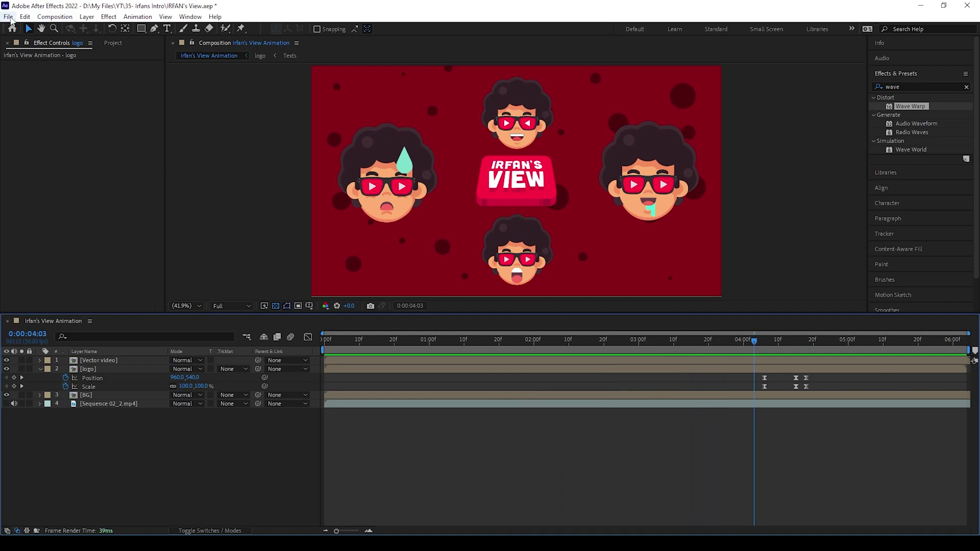
{"action": "left_click", "coordinate": [8, 17]}
{"action": "mouse_move", "coordinate": [124, 184]}
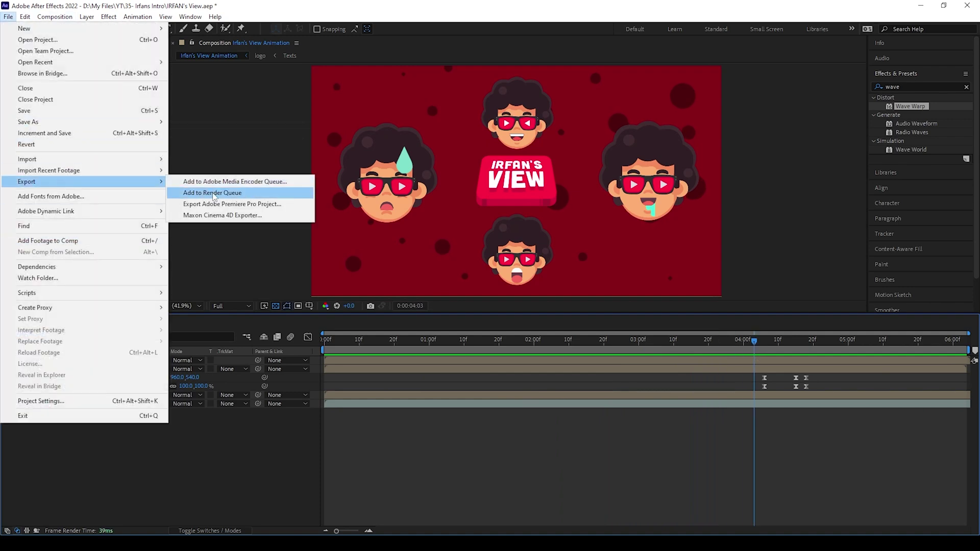
{"action": "left_click", "coordinate": [214, 192]}
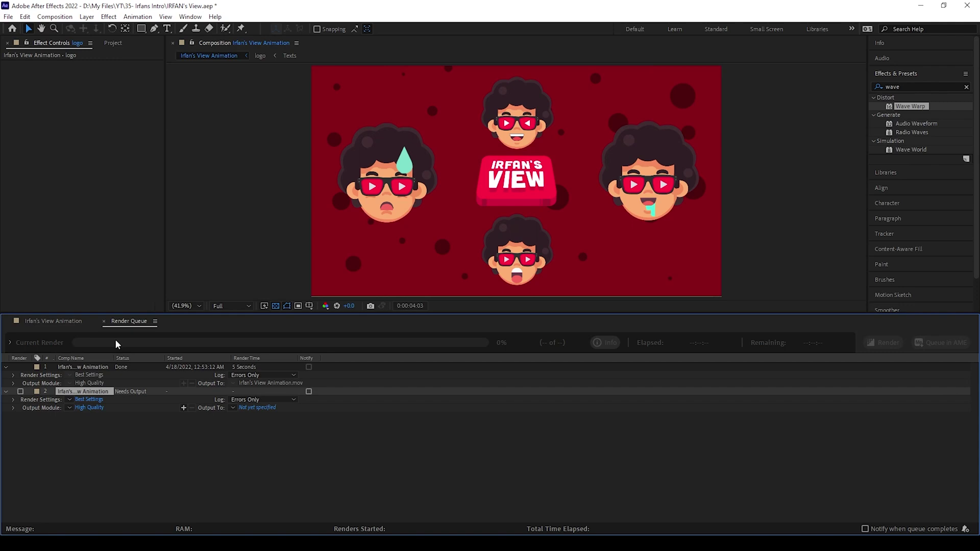
{"action": "left_click", "coordinate": [104, 321]}
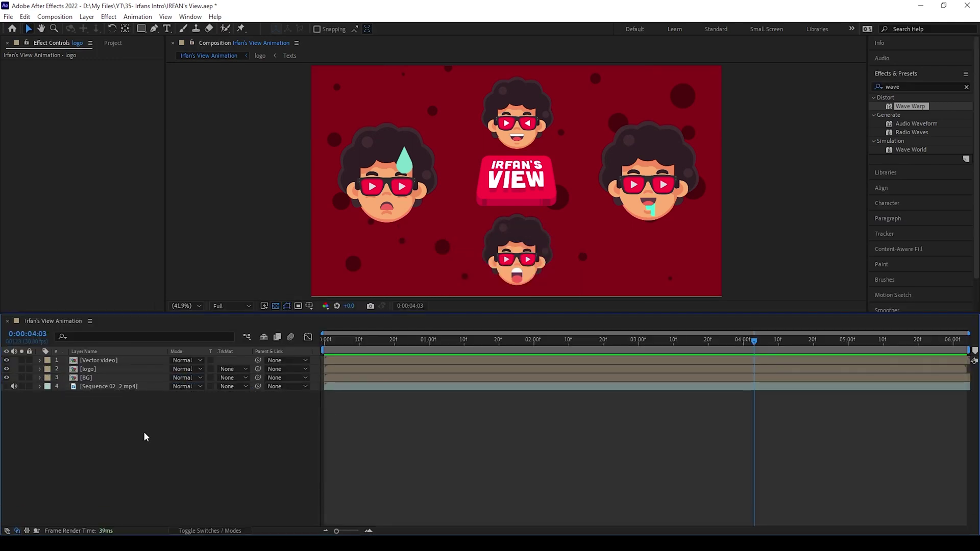
Enlarge the composition preview, clear the effect search, and collapse the Effects & Presets list
{"action": "left_click_drag", "start_coordinate": [448, 315], "coordinate": [447, 406]}
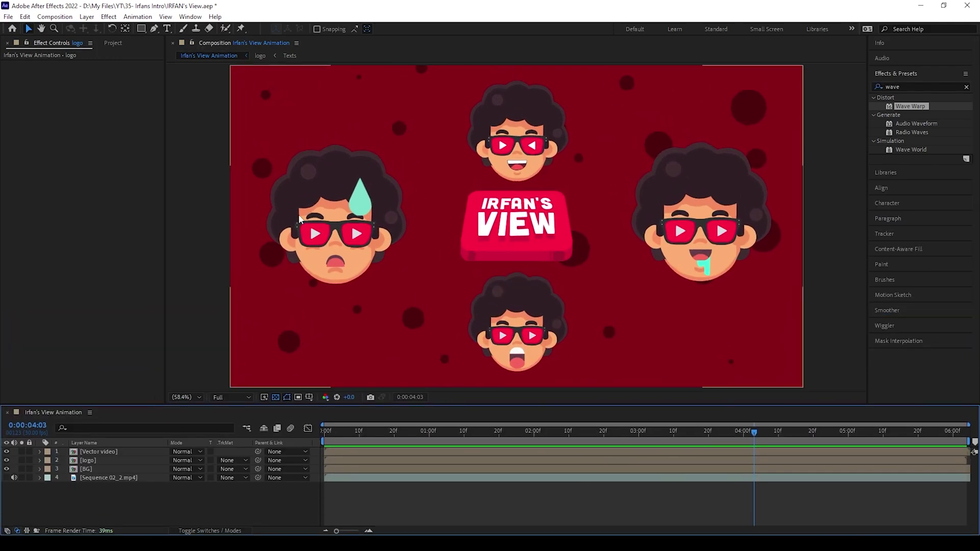
{"action": "left_click", "coordinate": [965, 87]}
{"action": "left_click", "coordinate": [932, 74]}
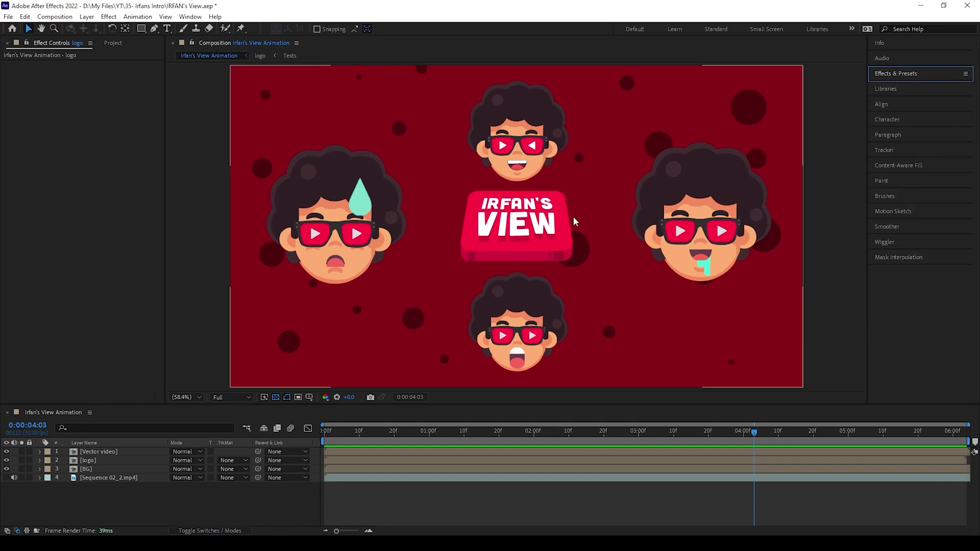